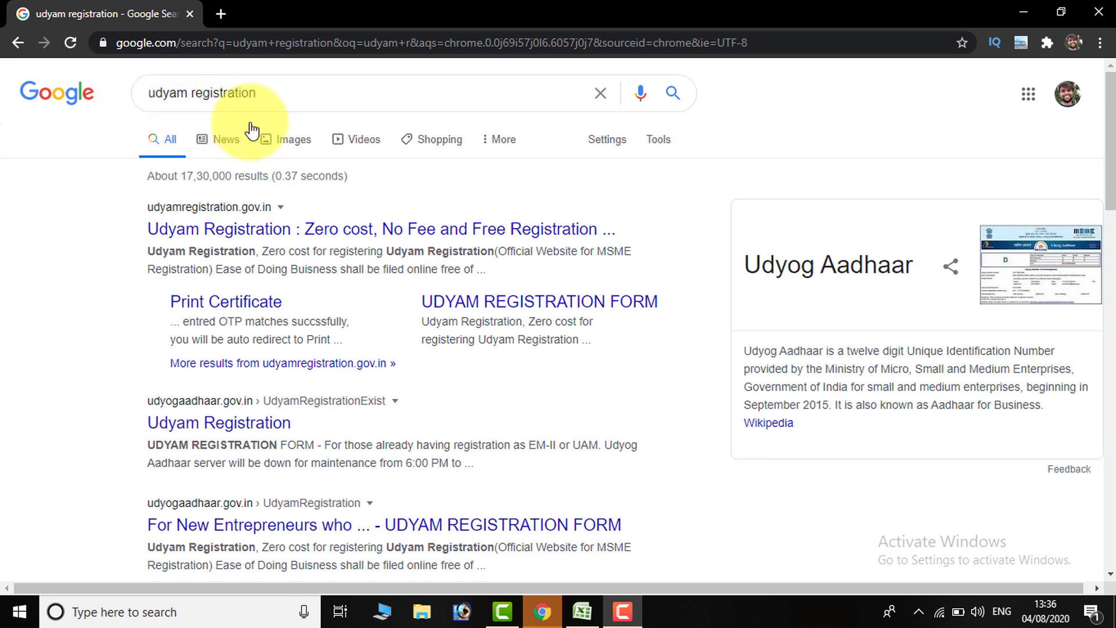
Open the udyamregistration.gov.in site and start registration for new entrepreneurs not yet registered as MSME.
{"action": "left_click", "coordinate": [196, 234]}
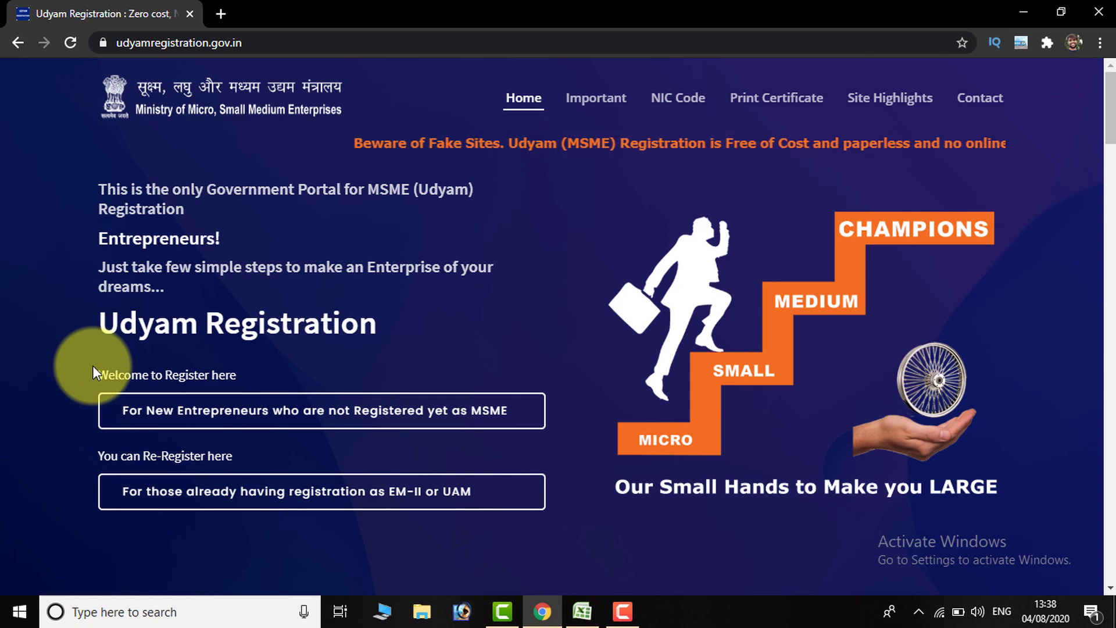
{"action": "scroll", "coordinate": [172, 357], "scroll_direction": "down", "scroll_amount": 3}
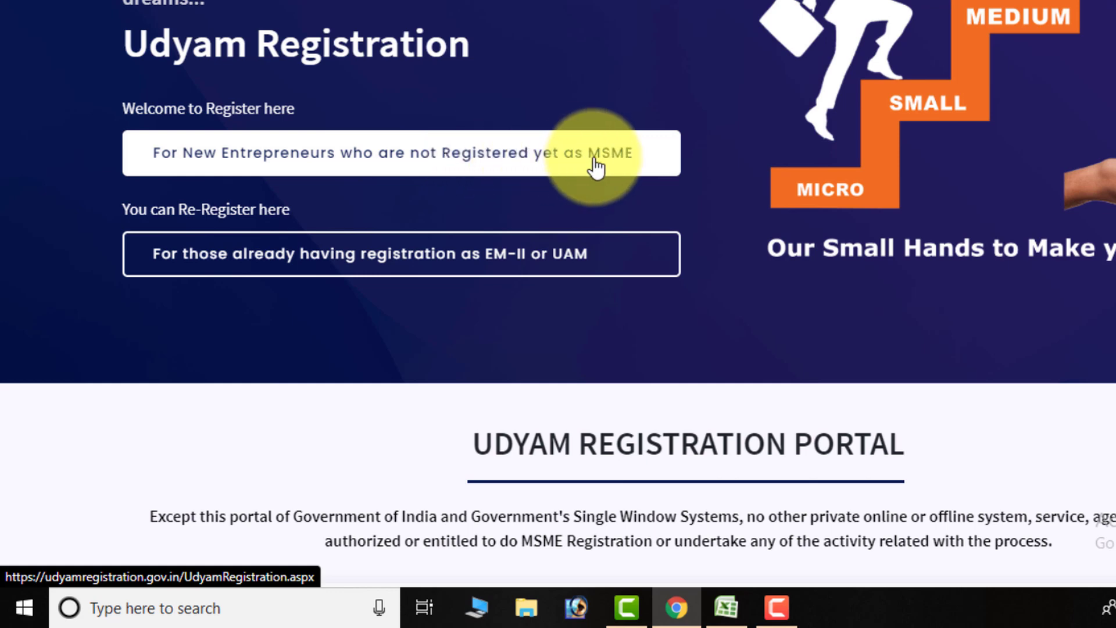
{"action": "left_click", "coordinate": [353, 170]}
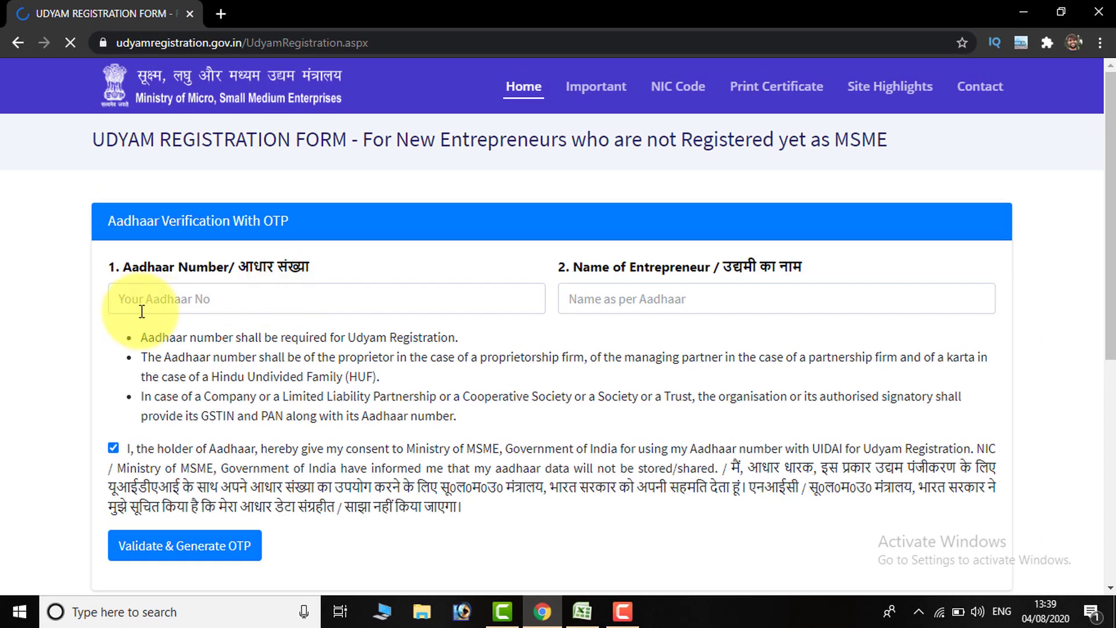
Enter the Aadhaar number and the entrepreneur's name, then verify the Aadhaar with the OTP.
{"action": "left_click", "coordinate": [142, 308]}
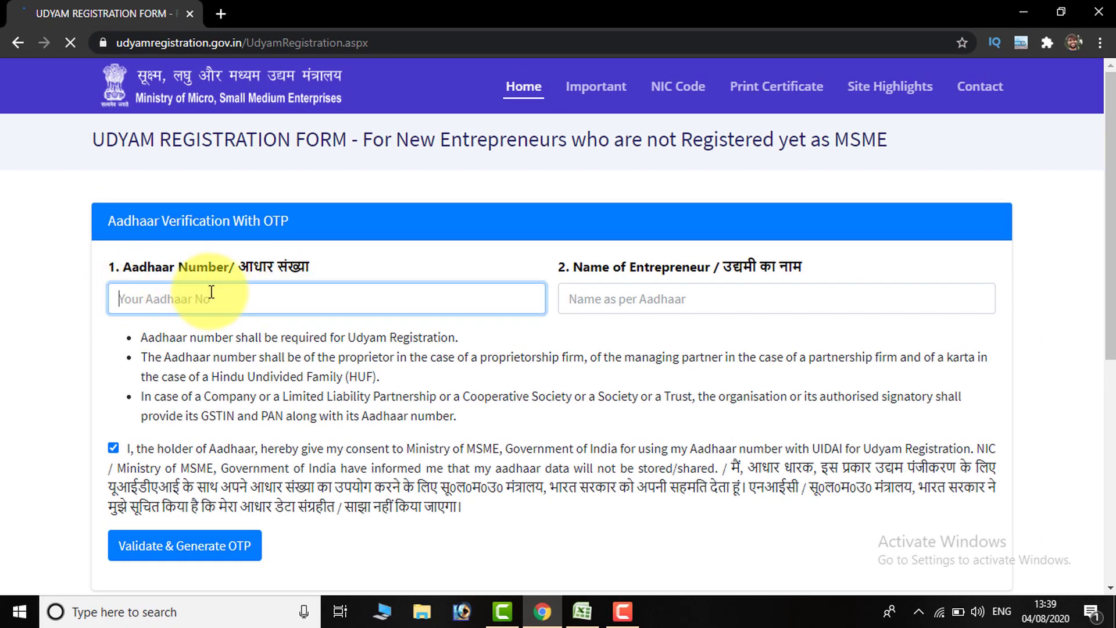
{"action": "left_click", "coordinate": [630, 295]}
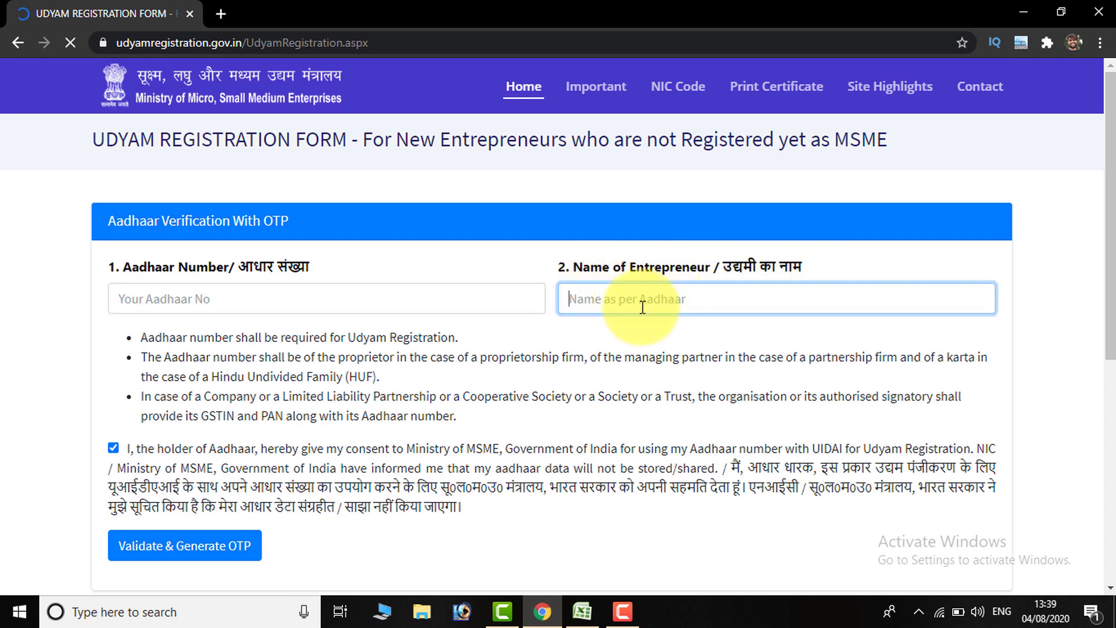
{"action": "scroll", "coordinate": [221, 477], "scroll_direction": "down", "scroll_amount": 1}
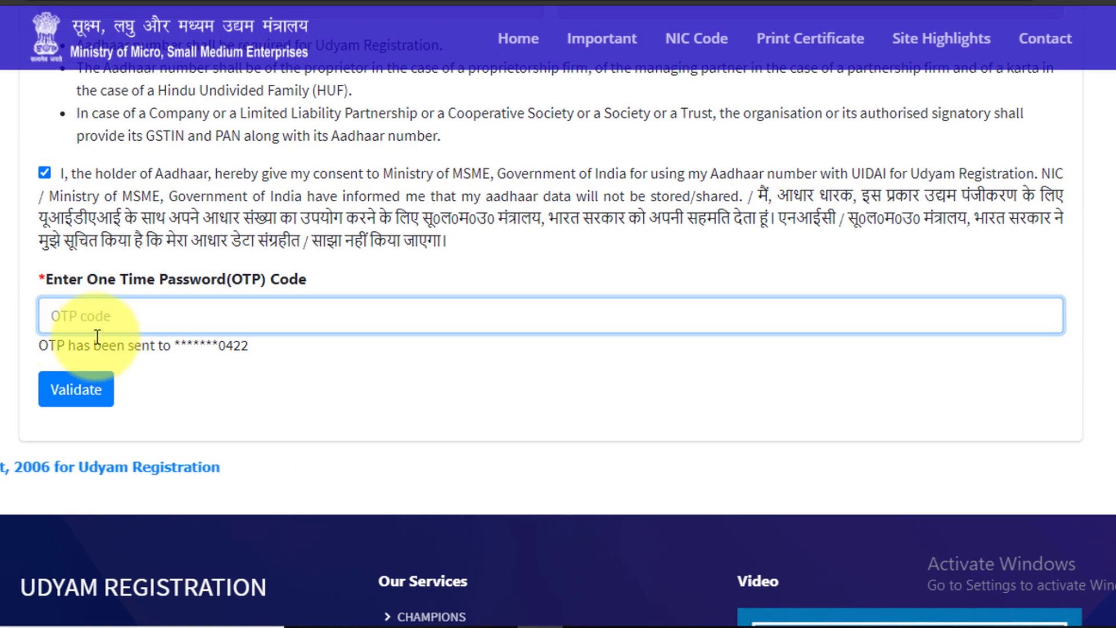
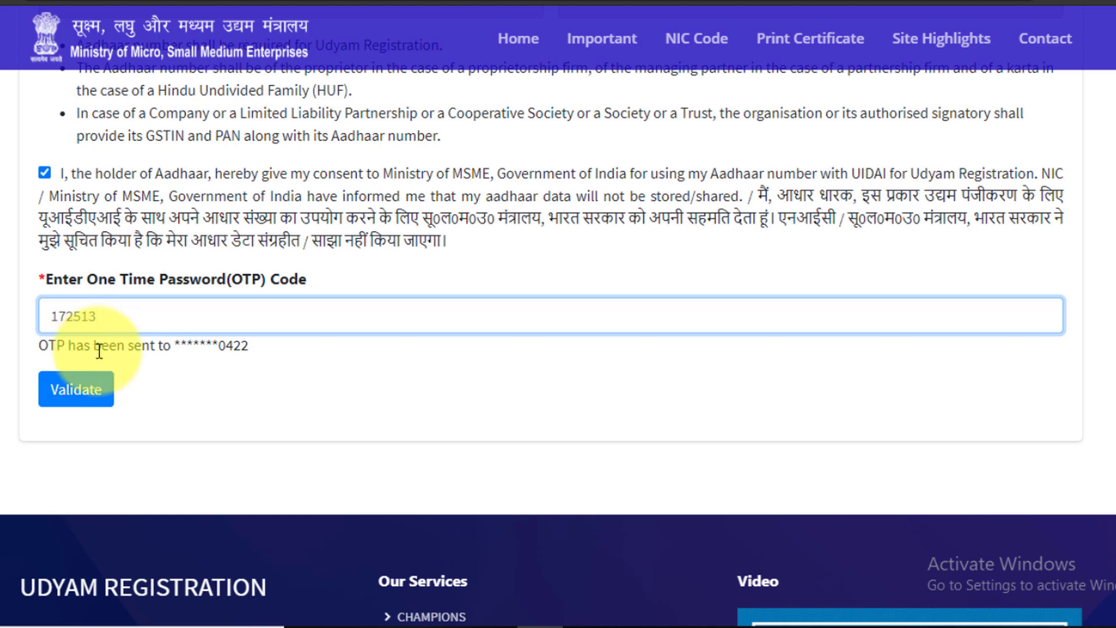
{"action": "left_click", "coordinate": [90, 401]}
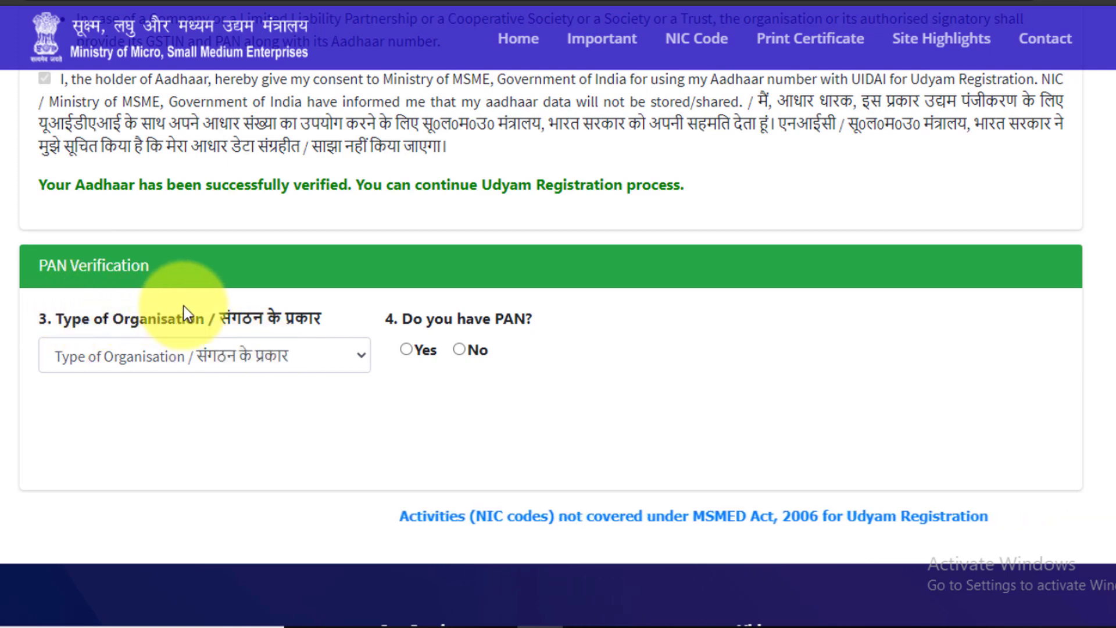
Set the organisation type to '1. Proprietary' instead of Others and answer Yes to 'Do you have PAN?'.
{"action": "left_click", "coordinate": [131, 357]}
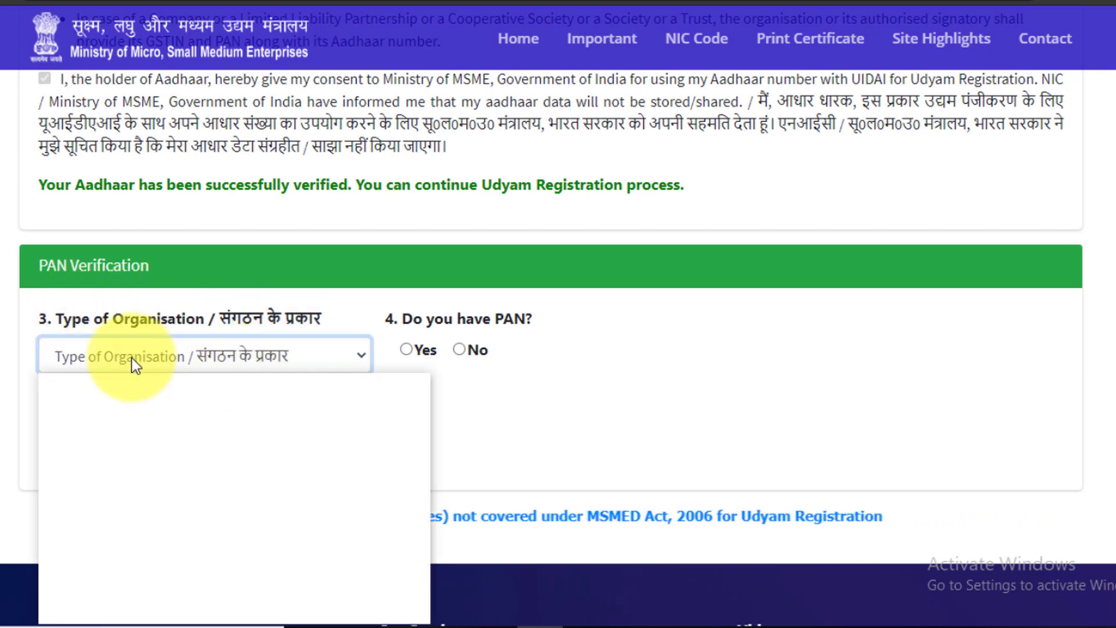
{"action": "scroll", "coordinate": [142, 291], "scroll_direction": "down", "scroll_amount": 3}
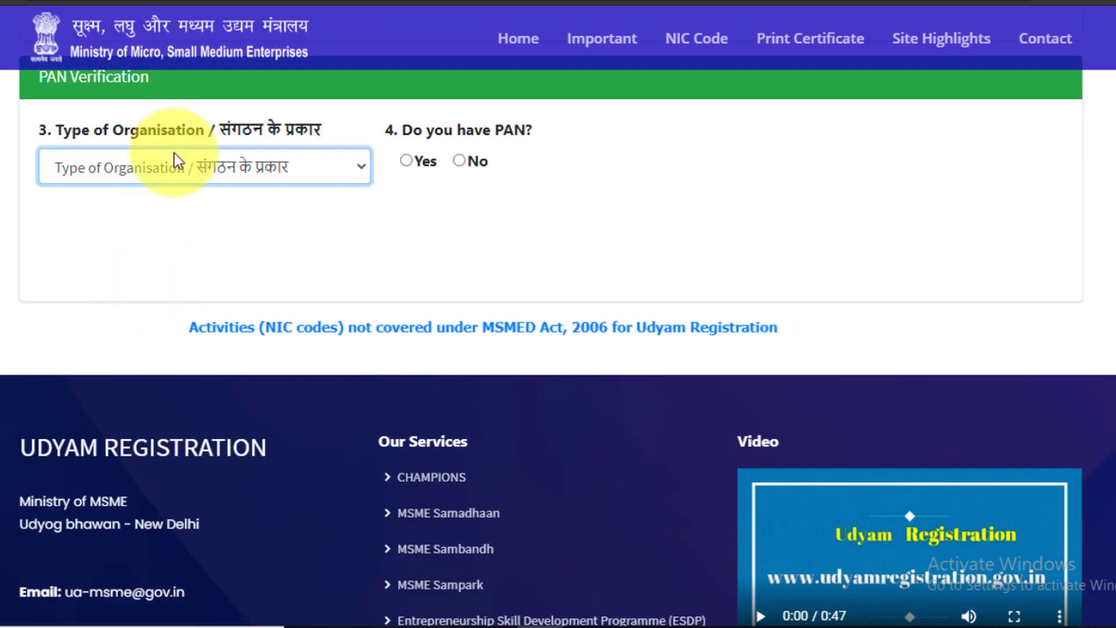
{"action": "left_click", "coordinate": [192, 164]}
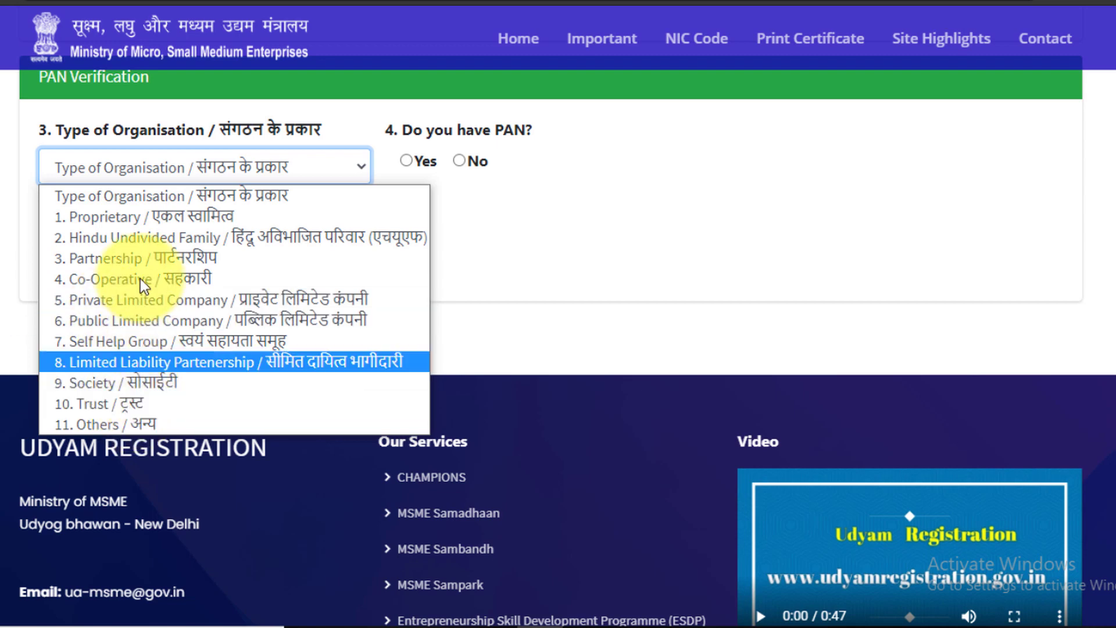
{"action": "left_click", "coordinate": [131, 424]}
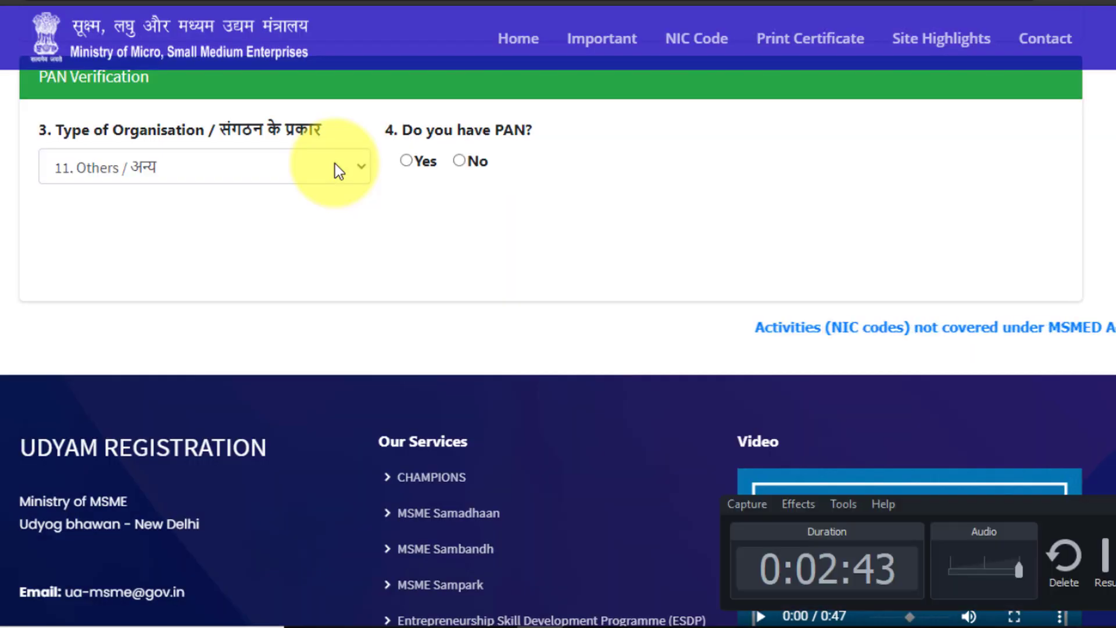
{"action": "left_click", "coordinate": [334, 164]}
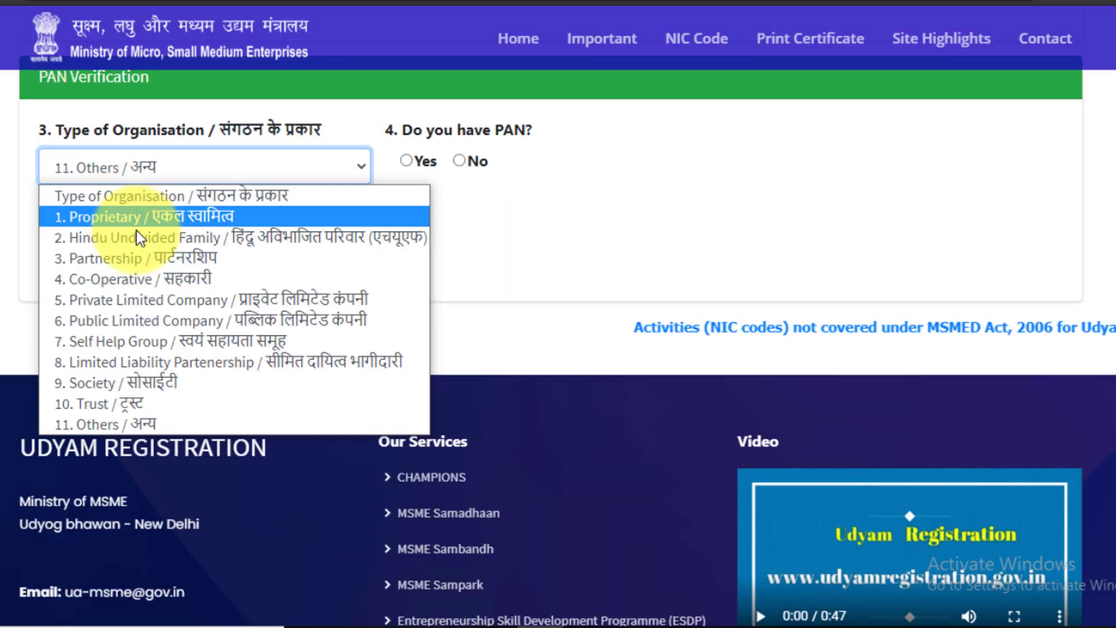
{"action": "left_click", "coordinate": [156, 221]}
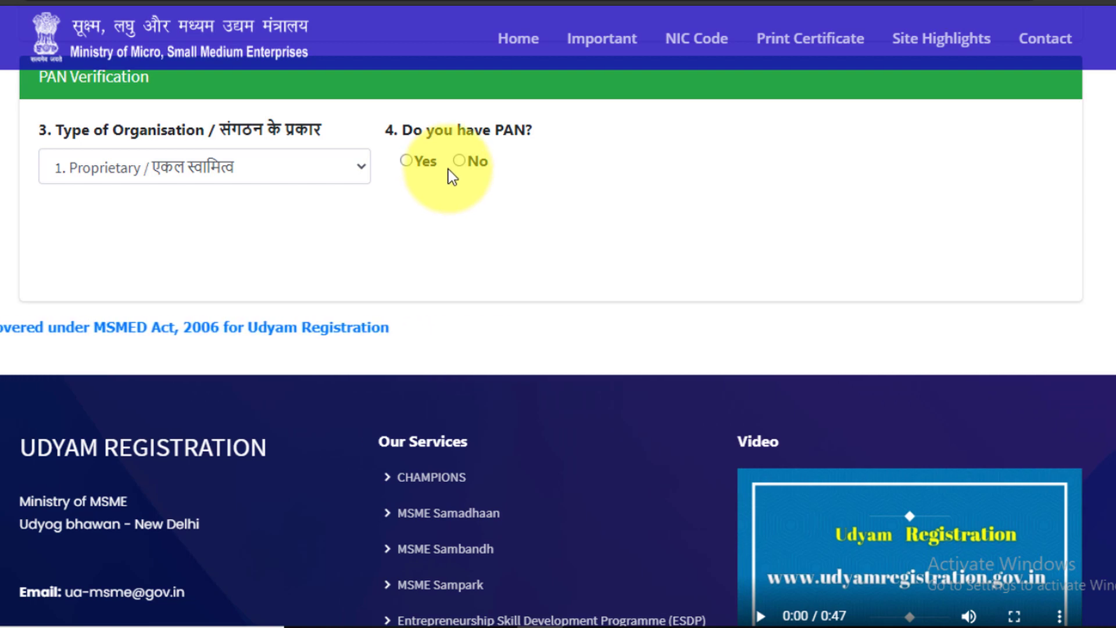
{"action": "left_click", "coordinate": [406, 161]}
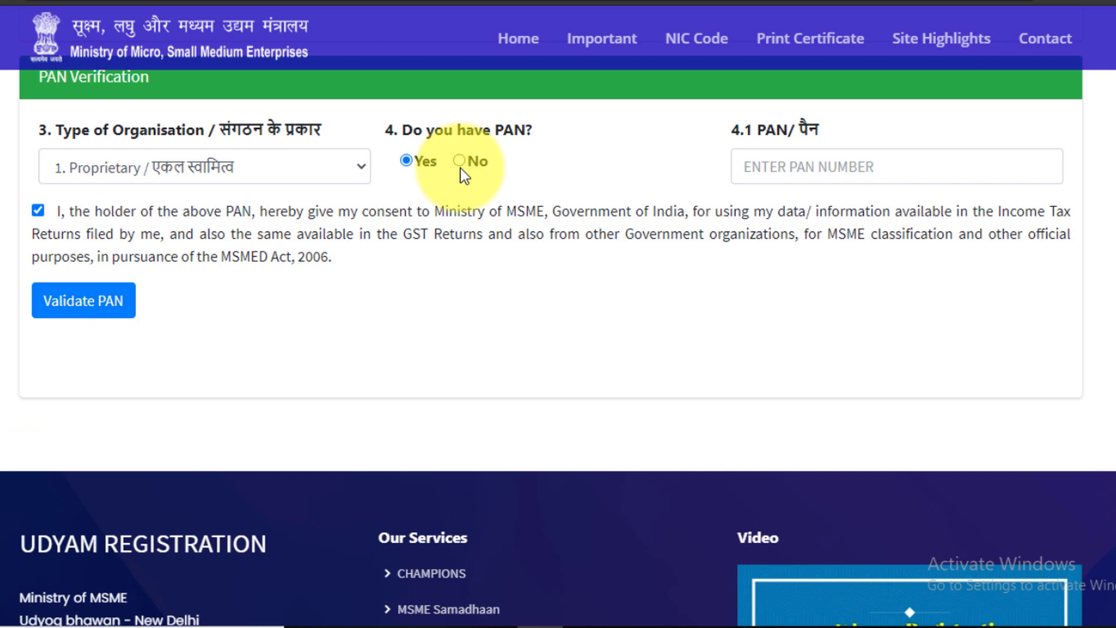
Enter the PAN number and validate it.
{"action": "left_click", "coordinate": [758, 168]}
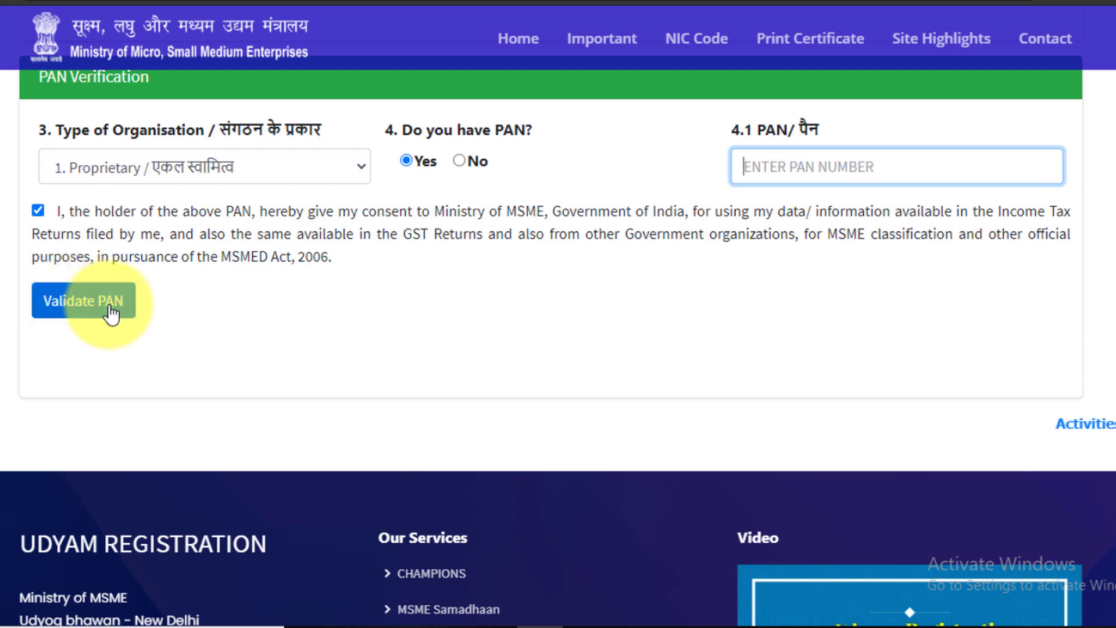
{"action": "left_click", "coordinate": [71, 305]}
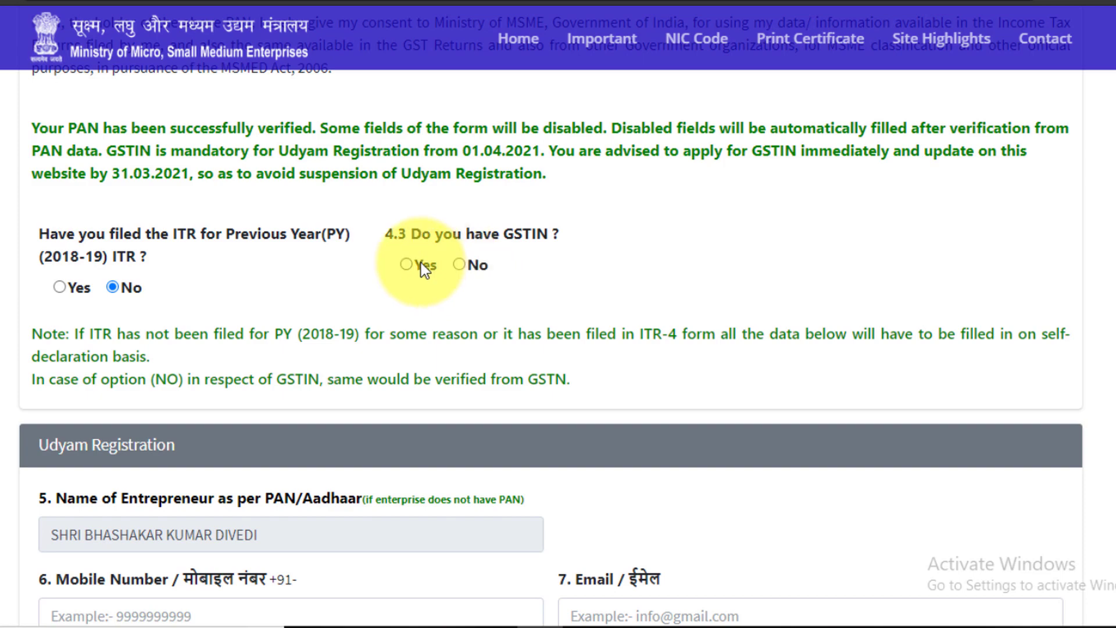
Answer No to 'Do you have GSTIN?' and check the prefilled entrepreneur name.
{"action": "left_click", "coordinate": [459, 266]}
{"action": "scroll", "coordinate": [404, 287], "scroll_direction": "down", "scroll_amount": 5}
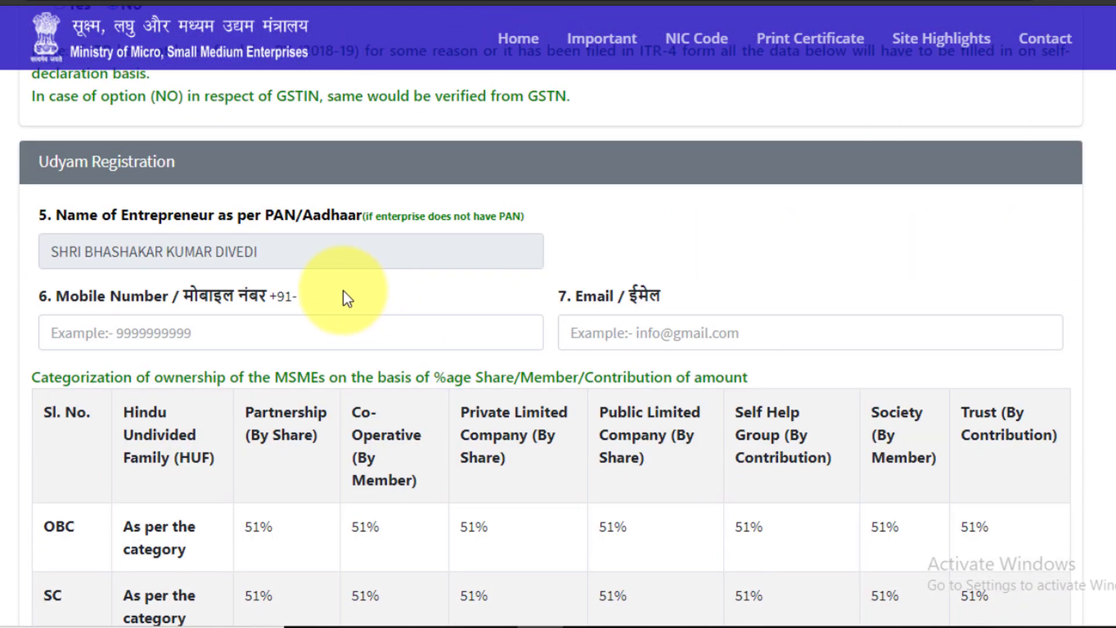
{"action": "scroll", "coordinate": [288, 291], "scroll_direction": "down", "scroll_amount": 2}
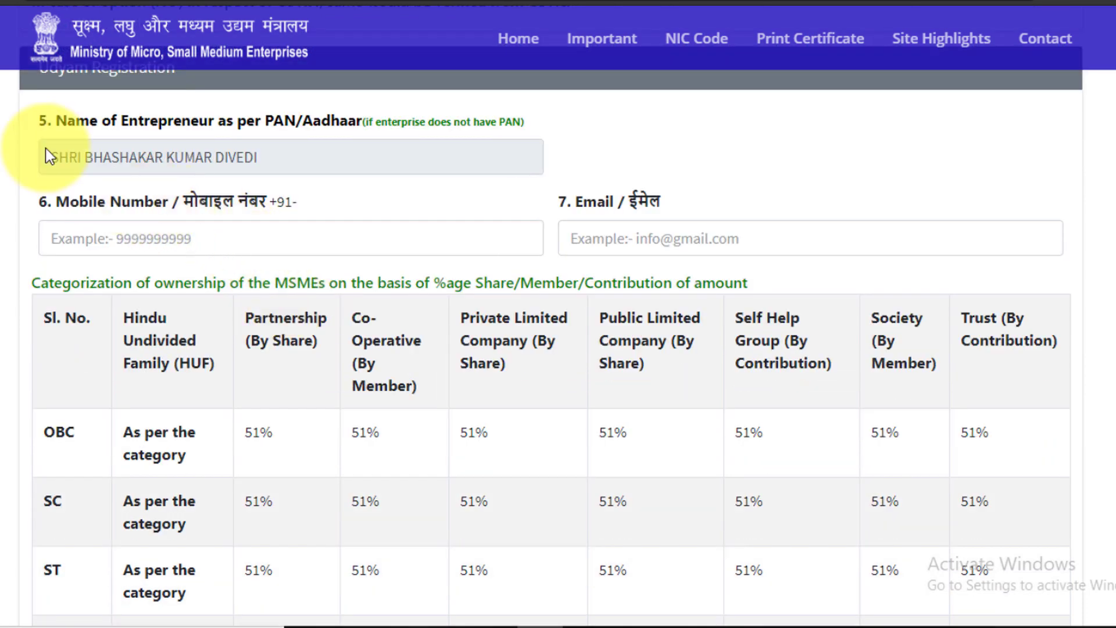
{"action": "left_click_drag", "start_coordinate": [82, 153], "coordinate": [298, 155]}
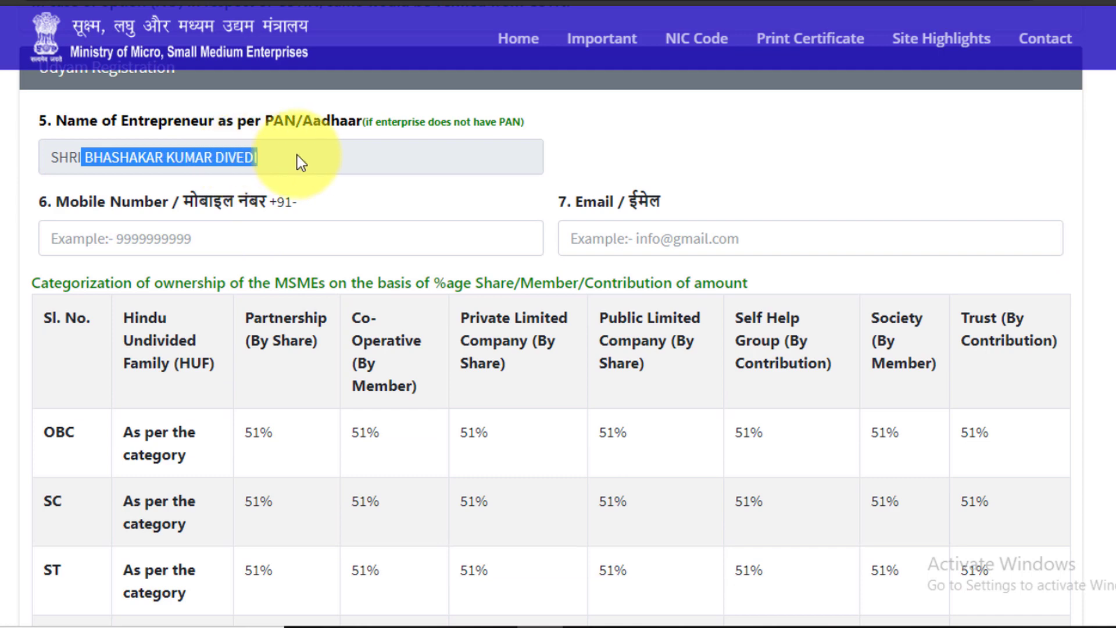
{"action": "left_click", "coordinate": [297, 155]}
{"action": "scroll", "coordinate": [312, 168], "scroll_direction": "down", "scroll_amount": 2}
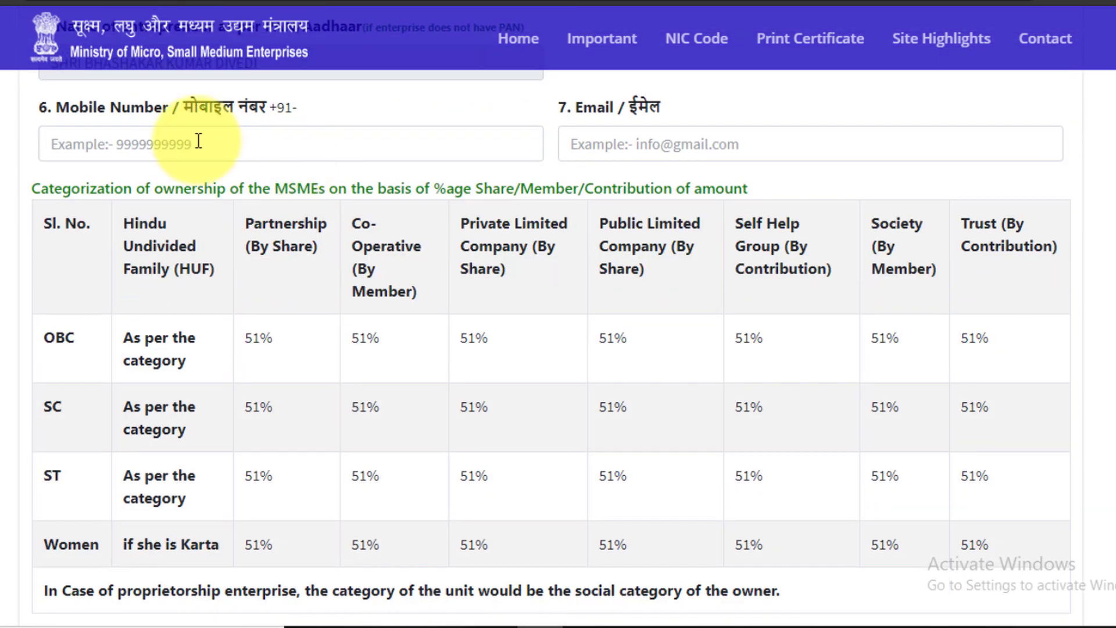
{"action": "scroll", "coordinate": [200, 137], "scroll_direction": "down", "scroll_amount": 2}
{"action": "scroll", "coordinate": [199, 138], "scroll_direction": "up", "scroll_amount": 2}
Fill in the entrepreneur's mobile number and email address.
{"action": "left_click", "coordinate": [145, 142]}
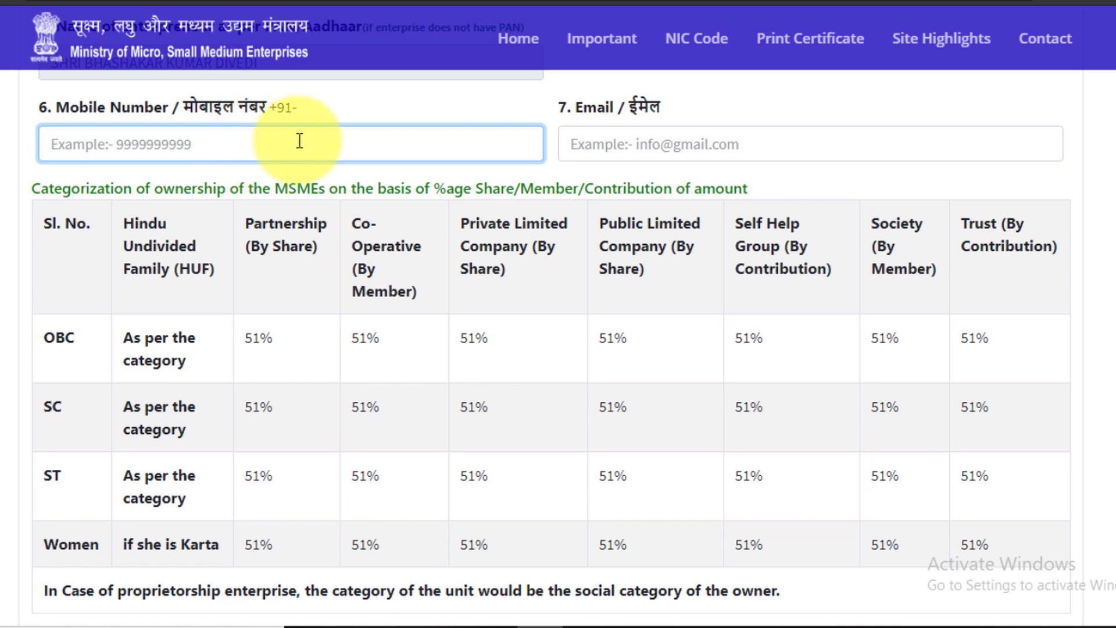
{"action": "left_click", "coordinate": [626, 148]}
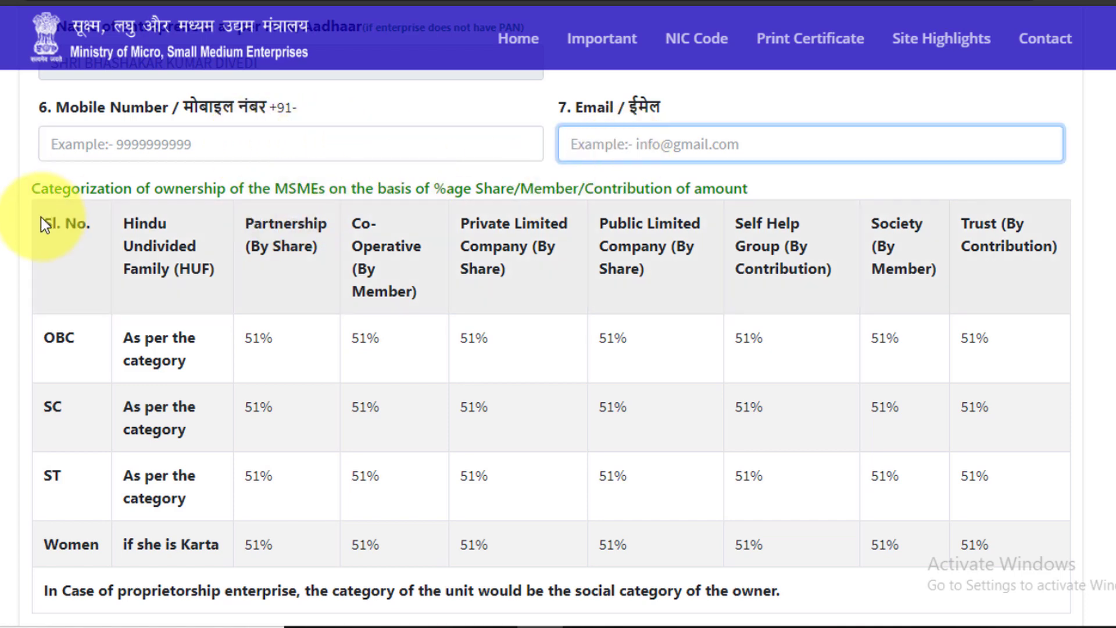
{"action": "scroll", "coordinate": [41, 217], "scroll_direction": "down", "scroll_amount": 2}
{"action": "scroll", "coordinate": [40, 218], "scroll_direction": "up", "scroll_amount": 2}
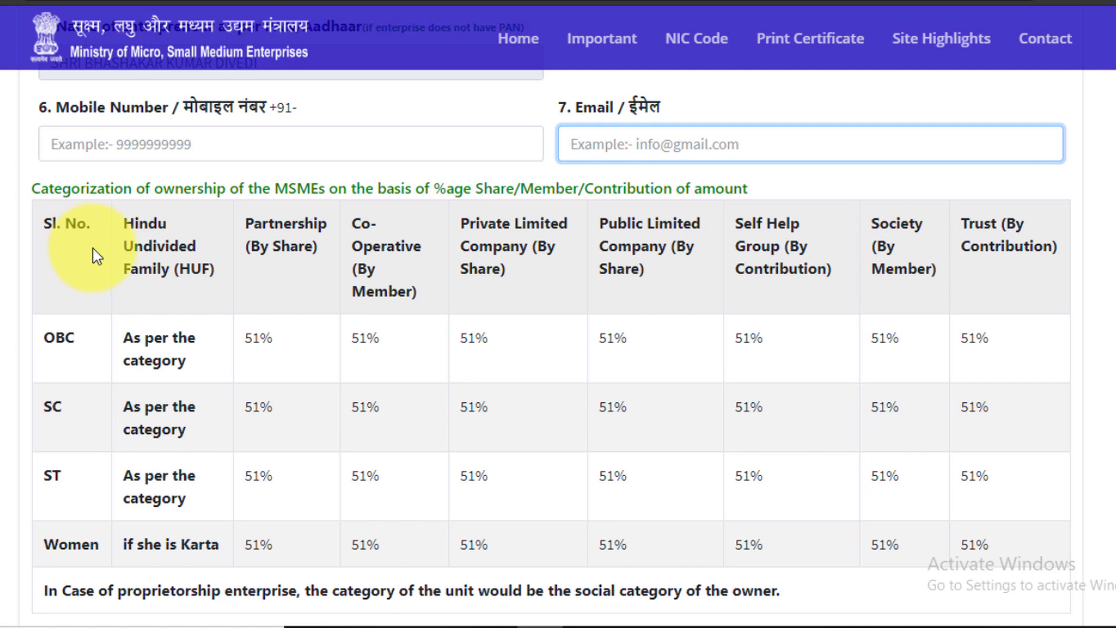
{"action": "mouse_move", "coordinate": [0, 160]}
{"action": "left_mouse_down"}
{"action": "mouse_move", "coordinate": [227, 346]}
{"action": "mouse_move", "coordinate": [513, 458]}
{"action": "mouse_move", "coordinate": [700, 500]}
{"action": "mouse_move", "coordinate": [1042, 530]}
{"action": "mouse_move", "coordinate": [1090, 589]}
{"action": "left_mouse_up"}
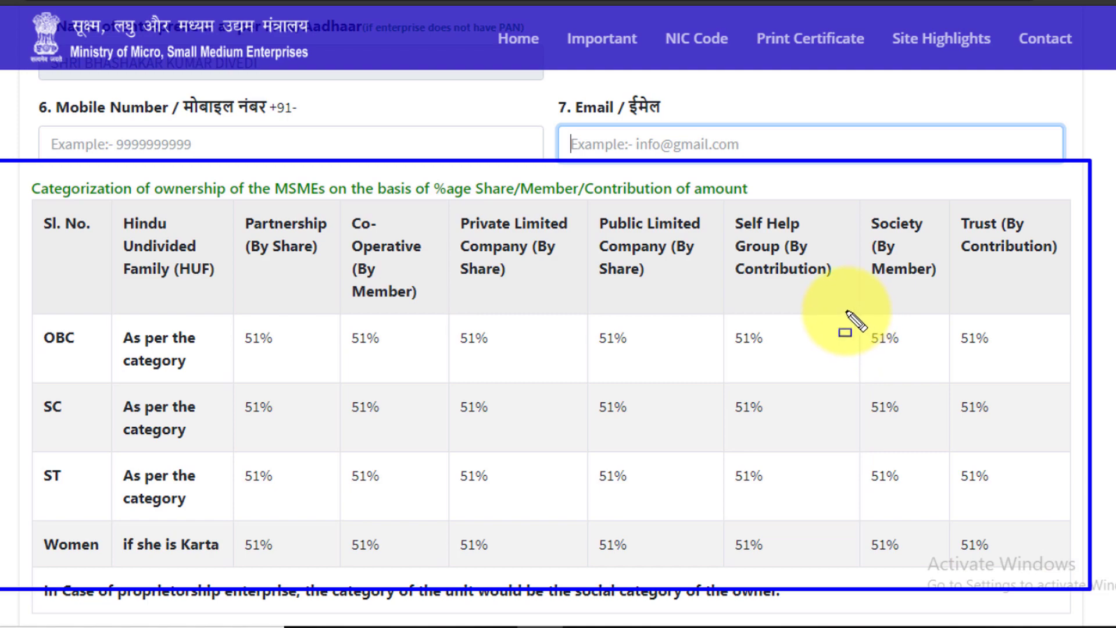
{"action": "key", "text": "Escape"}
{"action": "scroll", "coordinate": [423, 248], "scroll_direction": "down", "scroll_amount": 6}
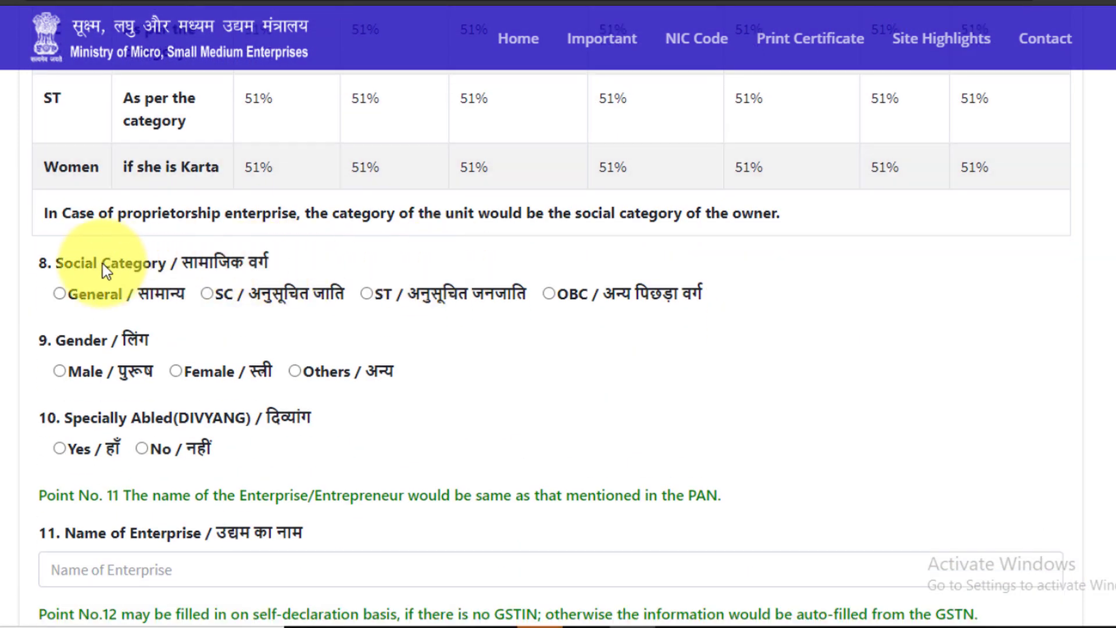
Set social category to General, gender to Male, and Specially Abled (DIVYANG) to No.
{"action": "left_click", "coordinate": [62, 295]}
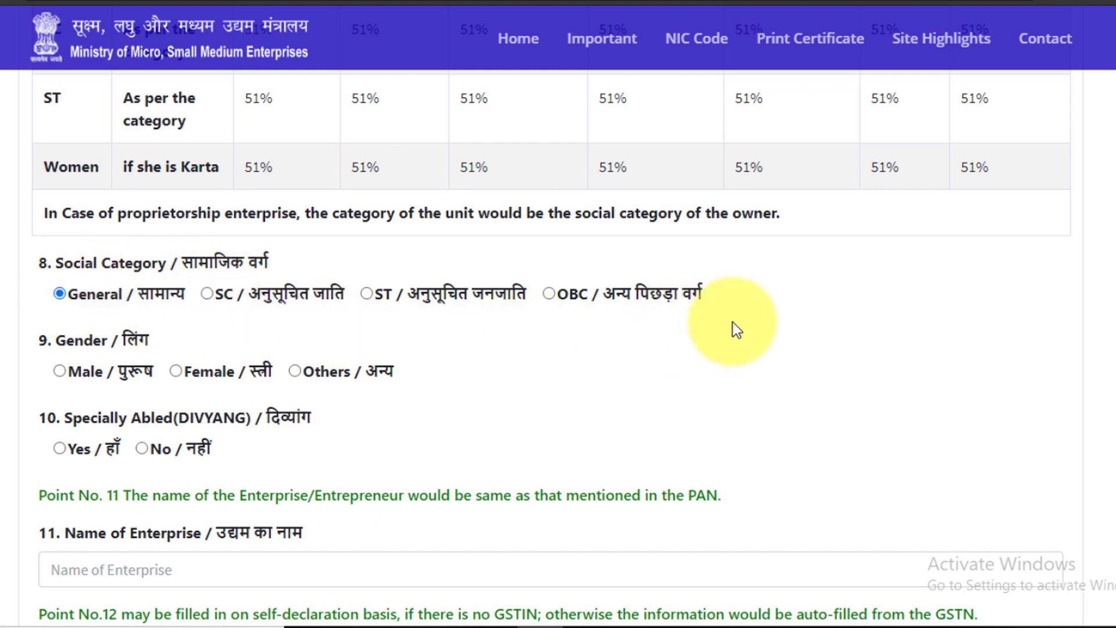
{"action": "scroll", "coordinate": [35, 308], "scroll_direction": "down", "scroll_amount": 2}
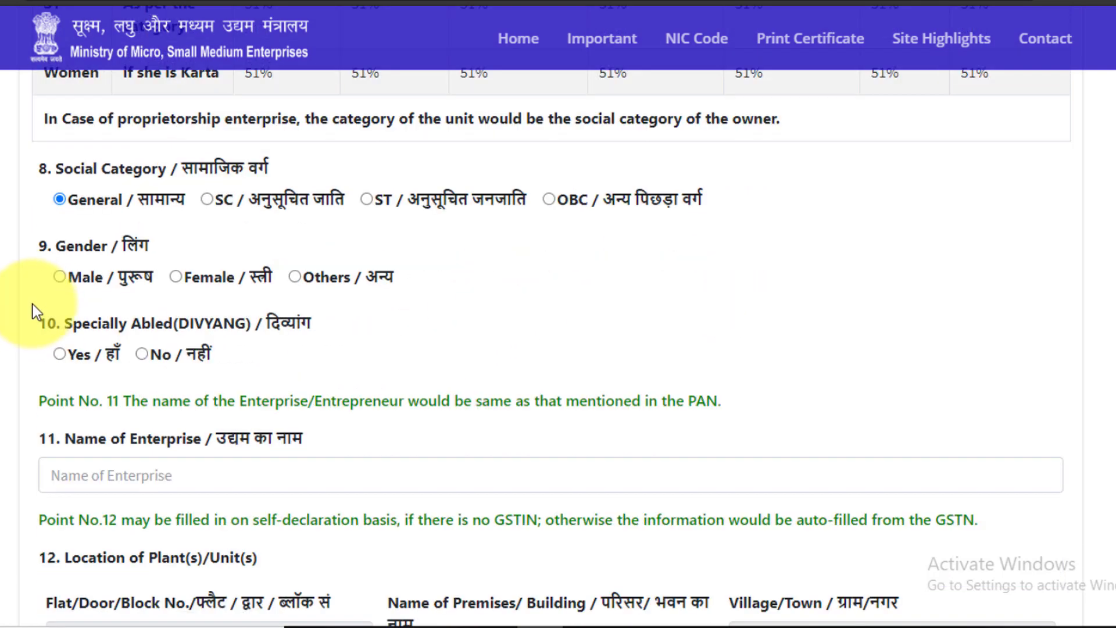
{"action": "left_click", "coordinate": [60, 277]}
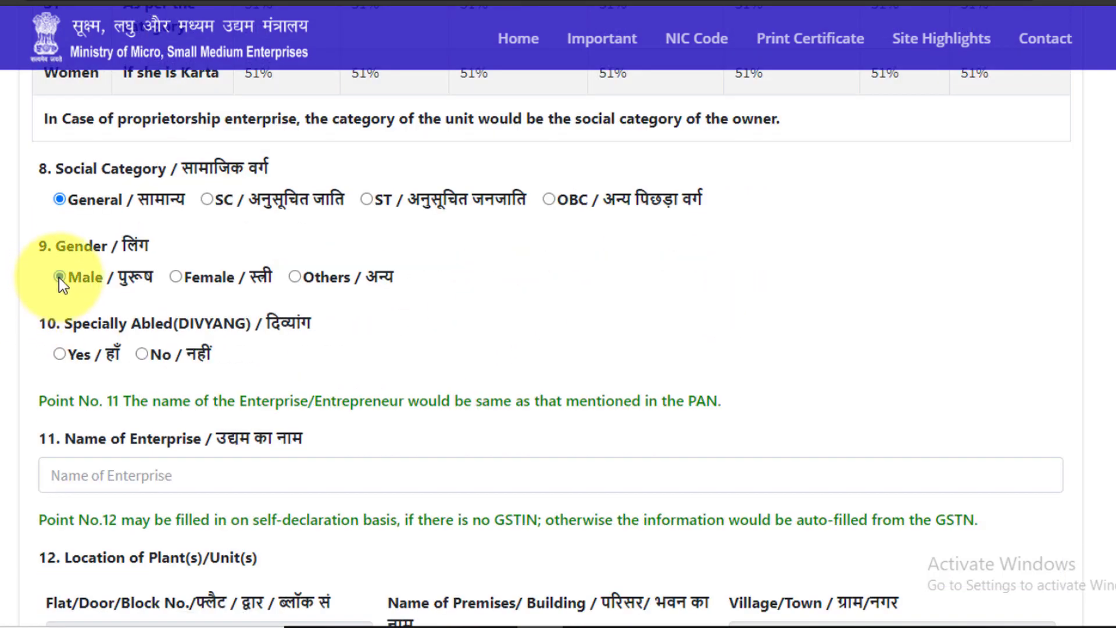
{"action": "scroll", "coordinate": [56, 359], "scroll_direction": "down", "scroll_amount": 2}
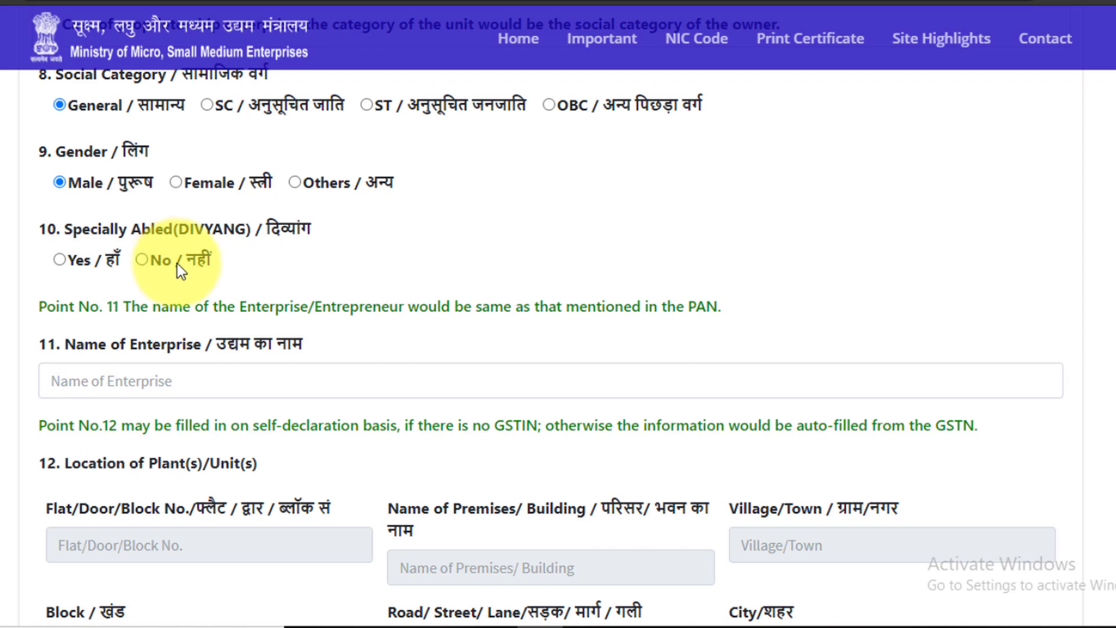
{"action": "left_click", "coordinate": [143, 261]}
{"action": "scroll", "coordinate": [174, 291], "scroll_direction": "down", "scroll_amount": 3}
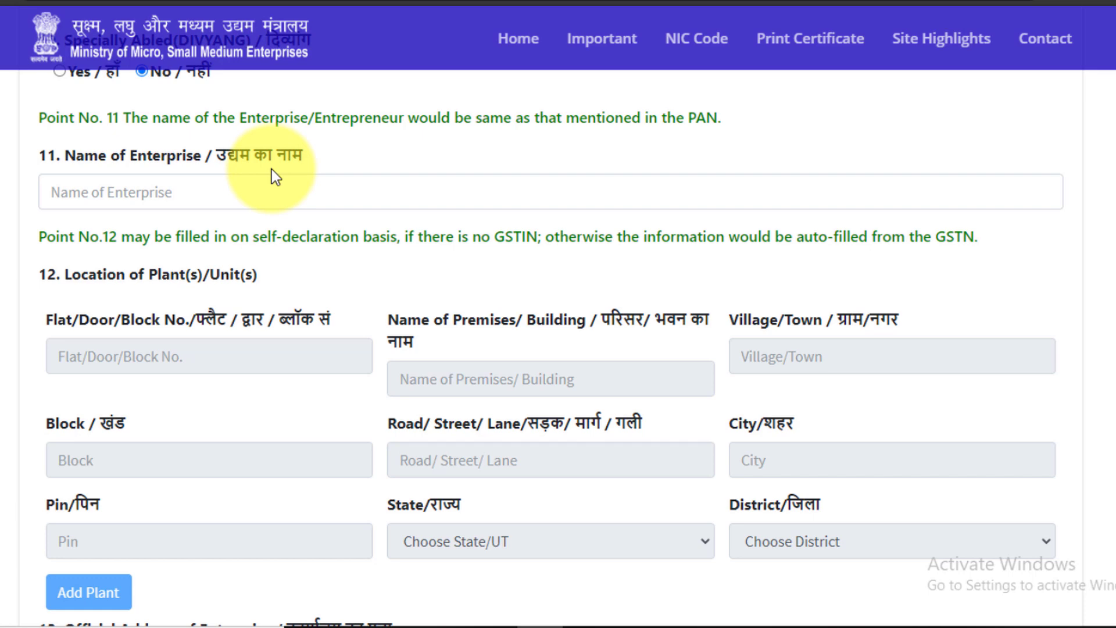
{"action": "left_click", "coordinate": [230, 187]}
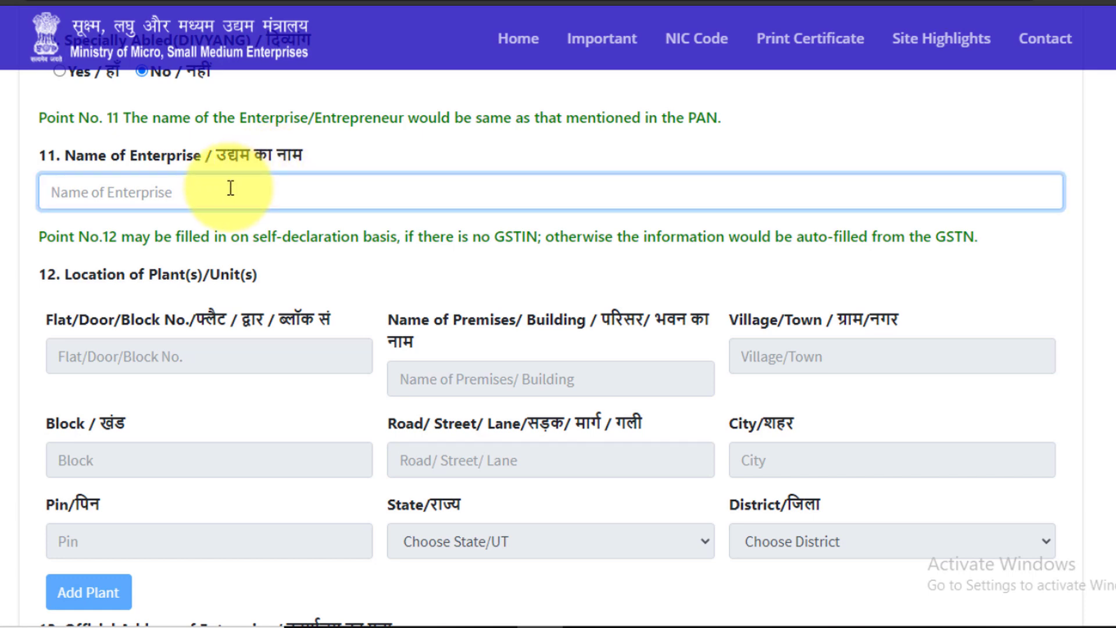
{"action": "scroll", "coordinate": [230, 187], "scroll_direction": "down", "scroll_amount": 3}
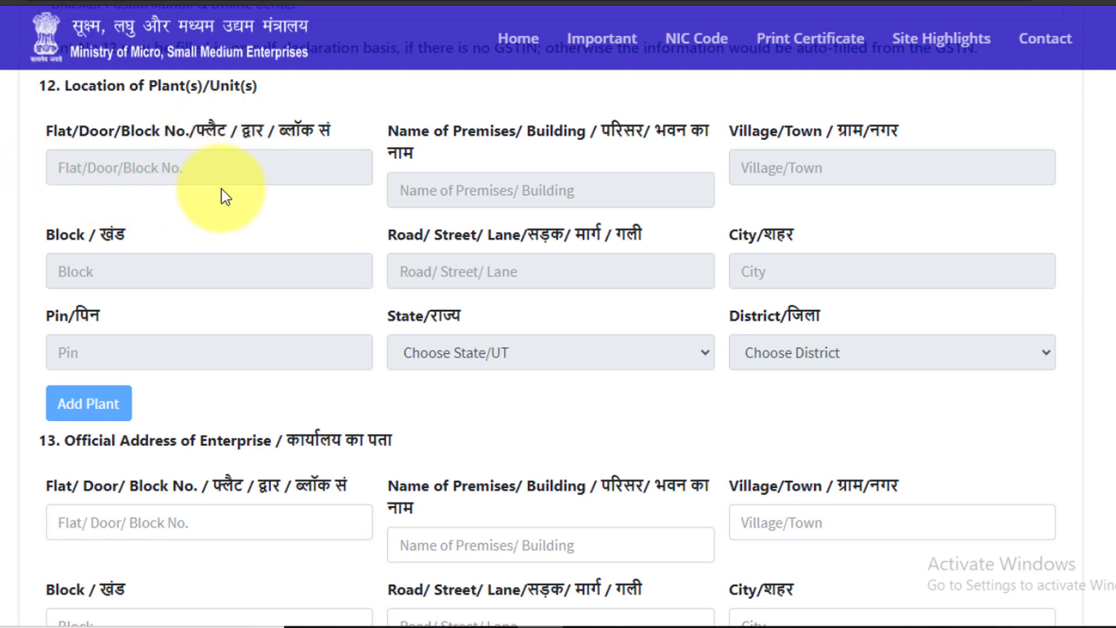
{"action": "scroll", "coordinate": [349, 169], "scroll_direction": "down", "scroll_amount": 3}
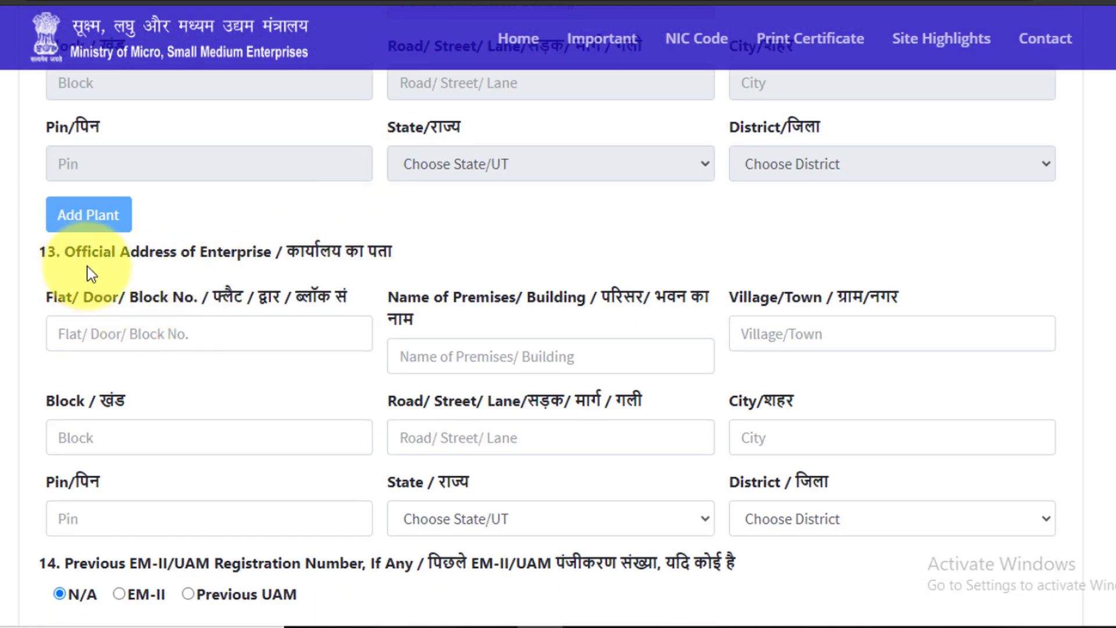
{"action": "scroll", "coordinate": [87, 268], "scroll_direction": "down", "scroll_amount": 2}
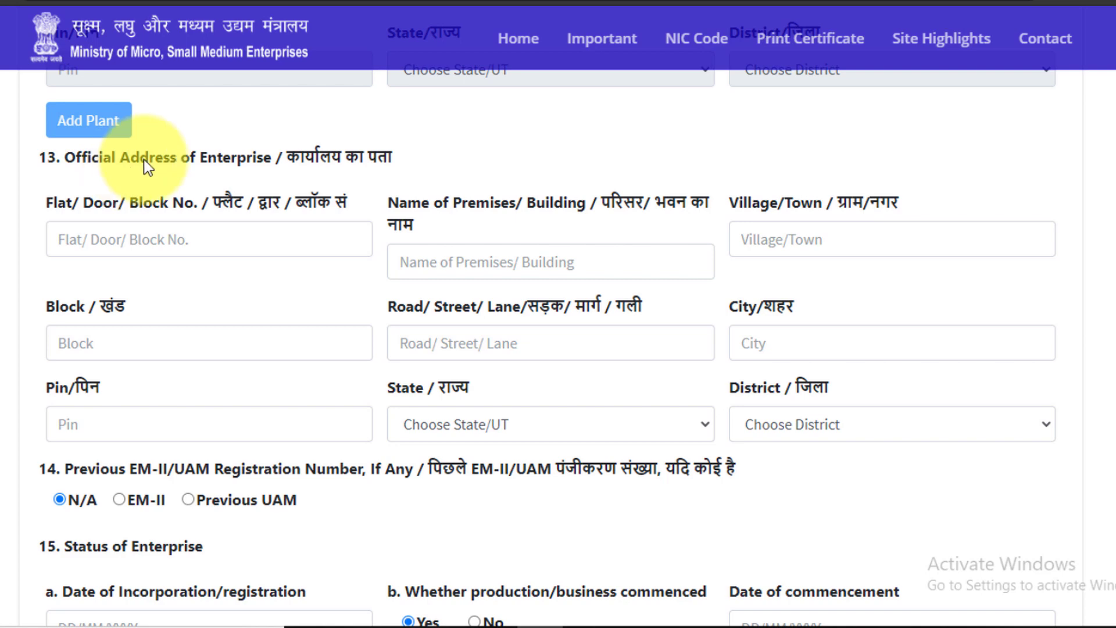
{"action": "scroll", "coordinate": [141, 163], "scroll_direction": "down", "scroll_amount": 2}
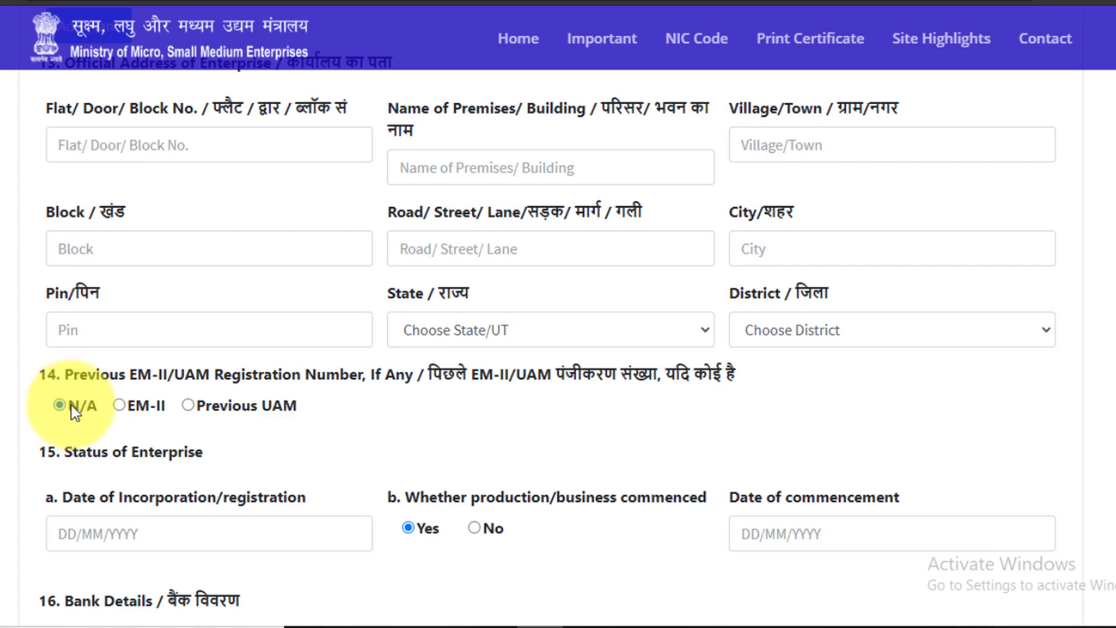
{"action": "scroll", "coordinate": [71, 406], "scroll_direction": "down", "scroll_amount": 2}
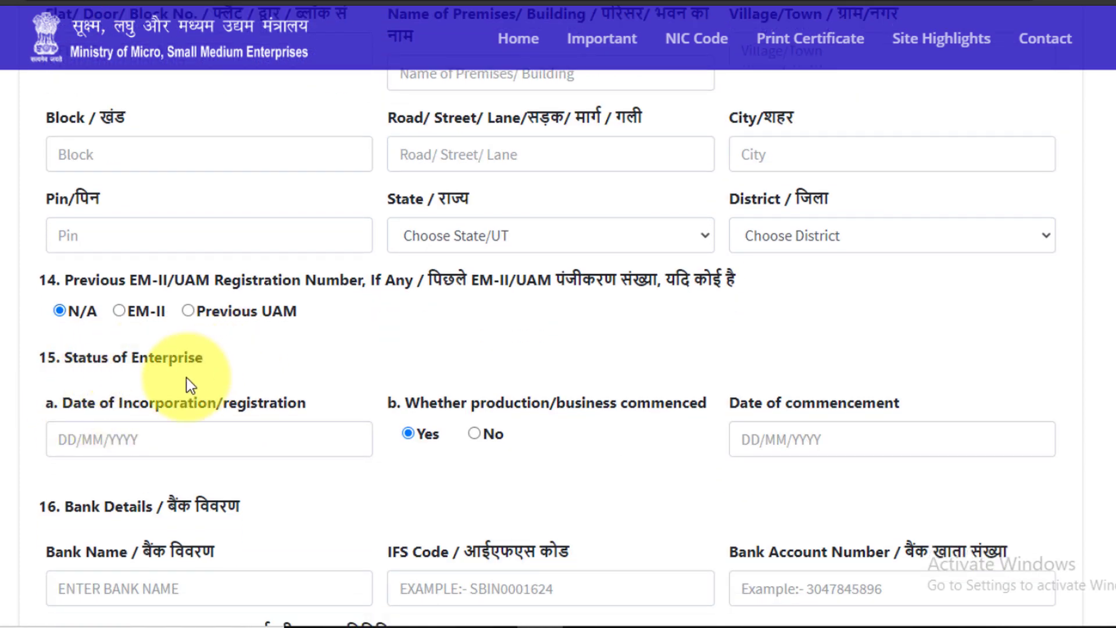
{"action": "scroll", "coordinate": [112, 428], "scroll_direction": "down", "scroll_amount": 2}
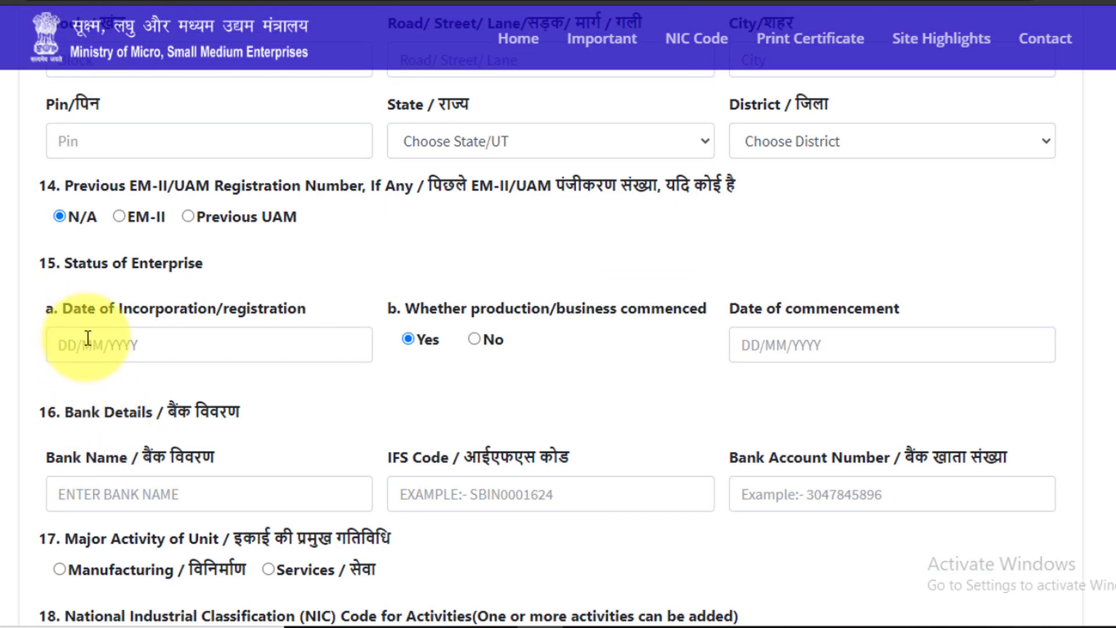
Set the date of incorporation to 01/02/2018 and answer No to production or business commenced.
{"action": "left_click", "coordinate": [73, 345]}
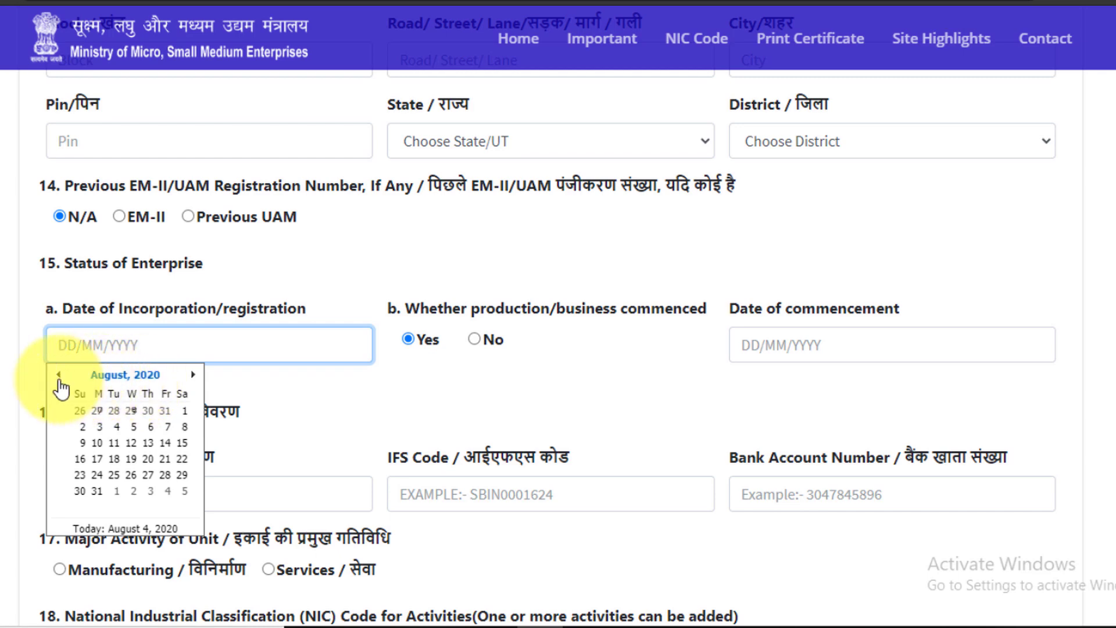
{"action": "left_click", "coordinate": [58, 374]}
{"action": "left_click", "coordinate": [58, 374]}
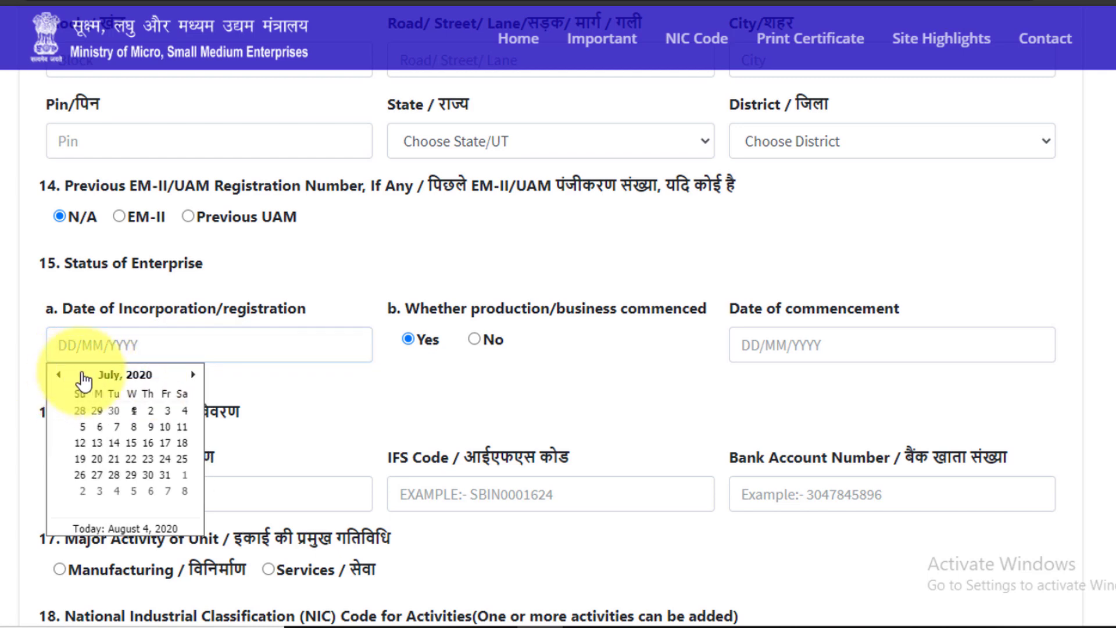
{"action": "left_click", "coordinate": [135, 376]}
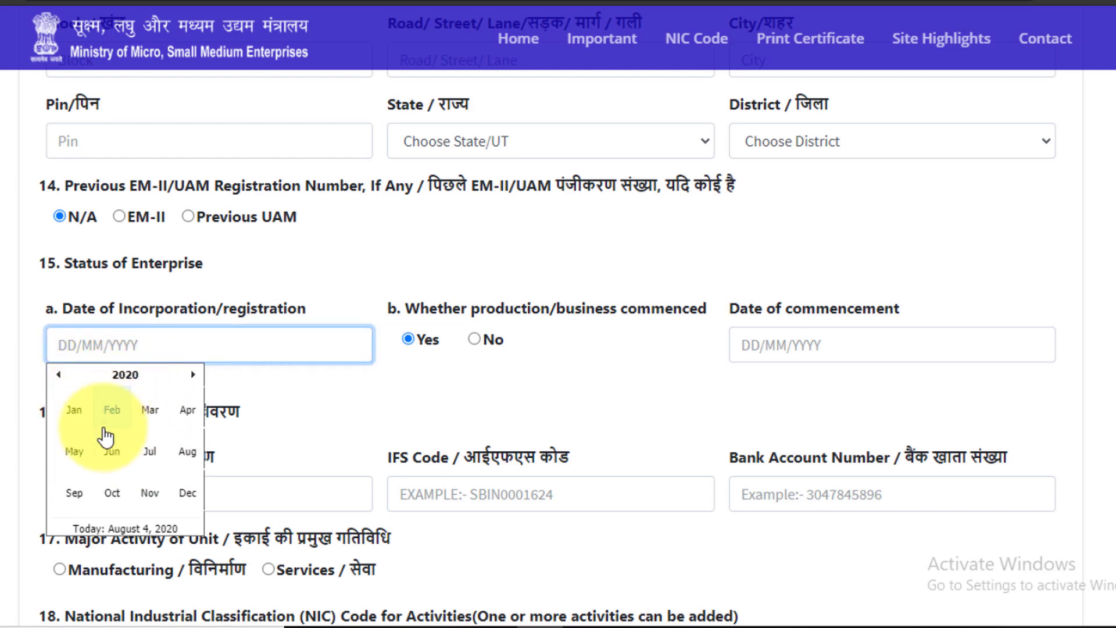
{"action": "left_click", "coordinate": [58, 374]}
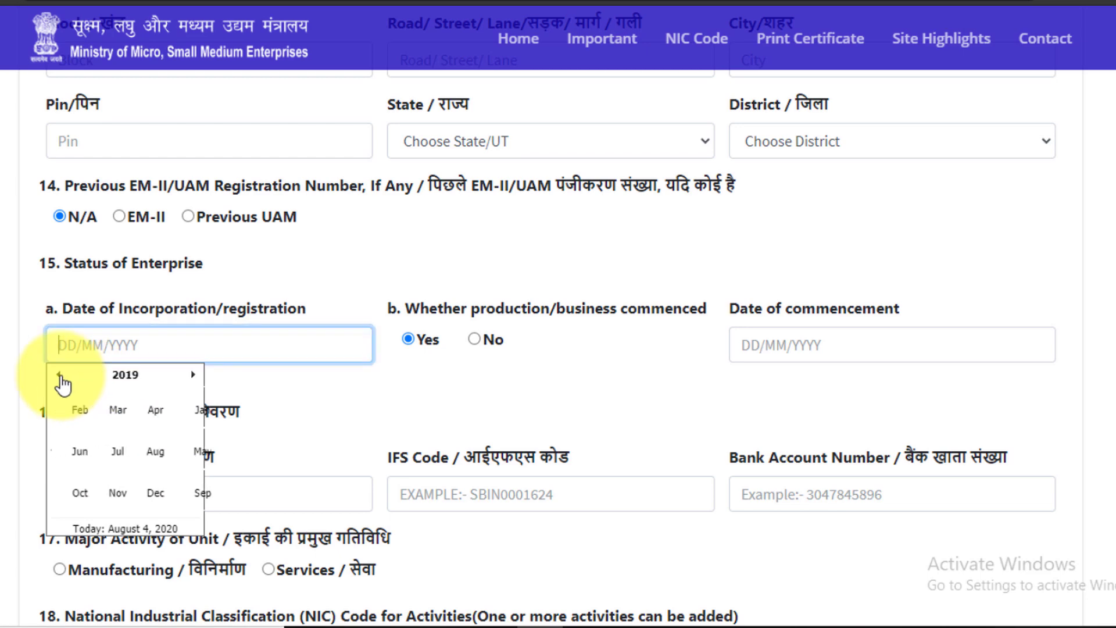
{"action": "left_click", "coordinate": [58, 374]}
{"action": "left_click", "coordinate": [111, 415]}
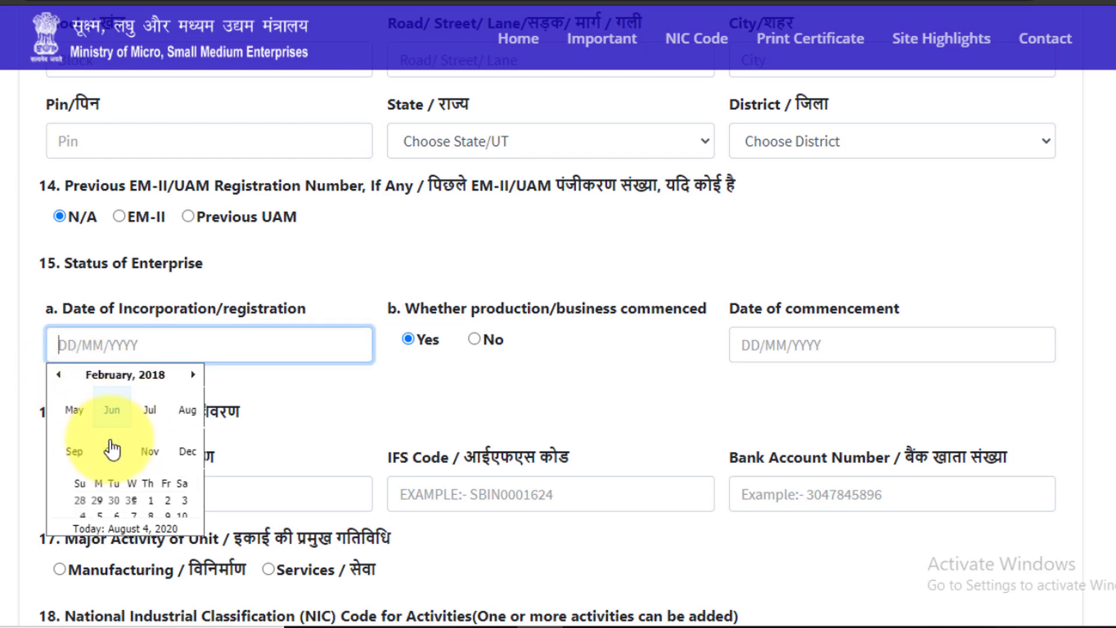
{"action": "left_click", "coordinate": [150, 410]}
{"action": "scroll", "coordinate": [411, 281], "scroll_direction": "down", "scroll_amount": 2}
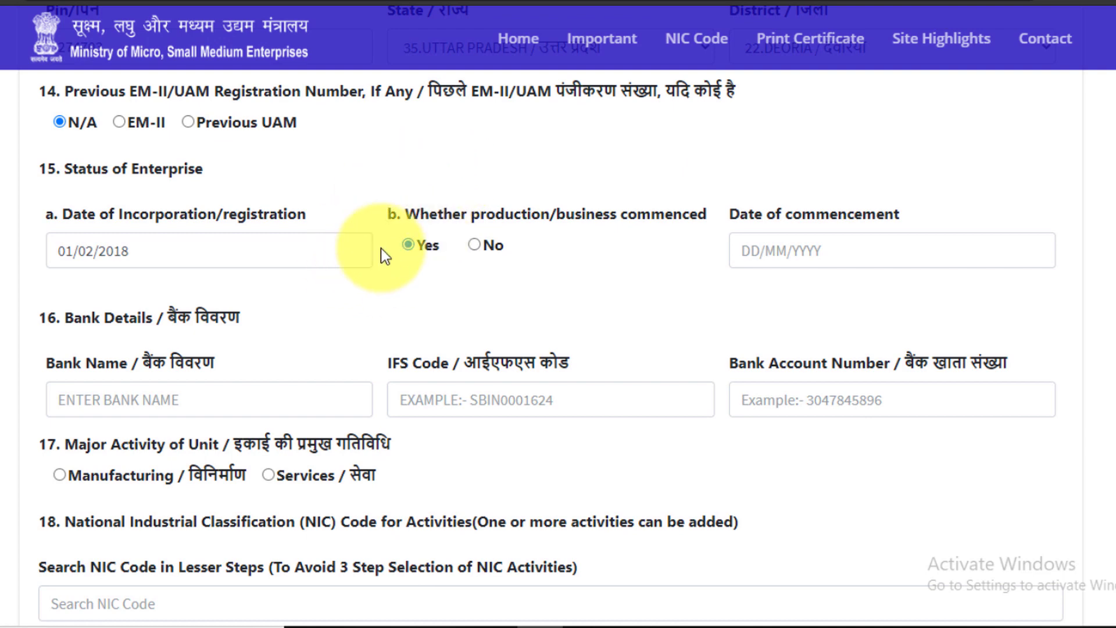
{"action": "left_click", "coordinate": [473, 244]}
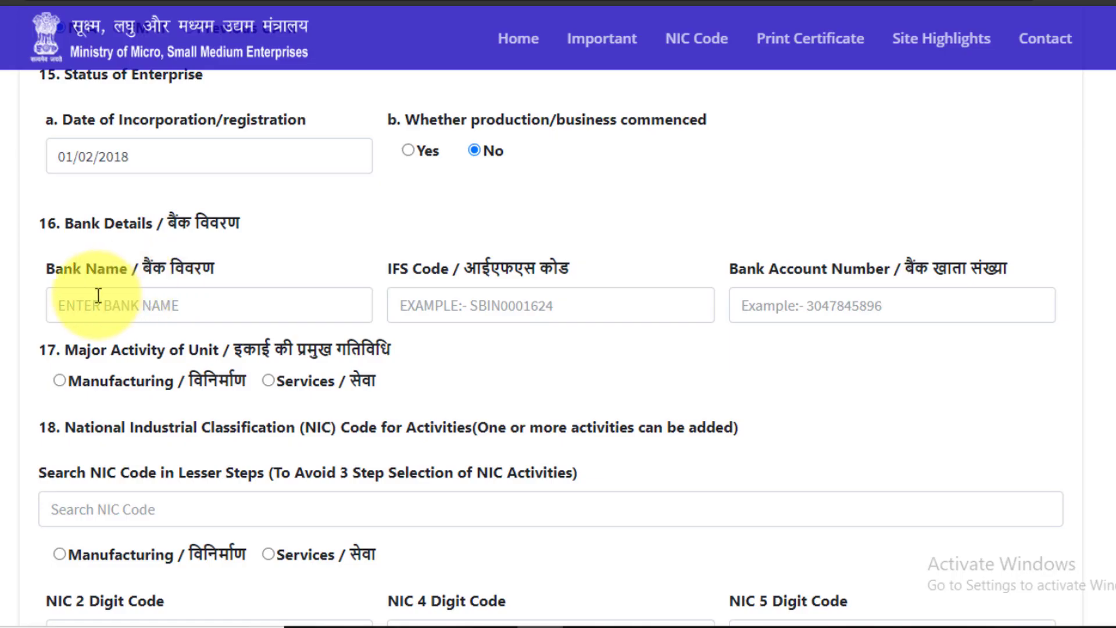
{"action": "left_click", "coordinate": [80, 296]}
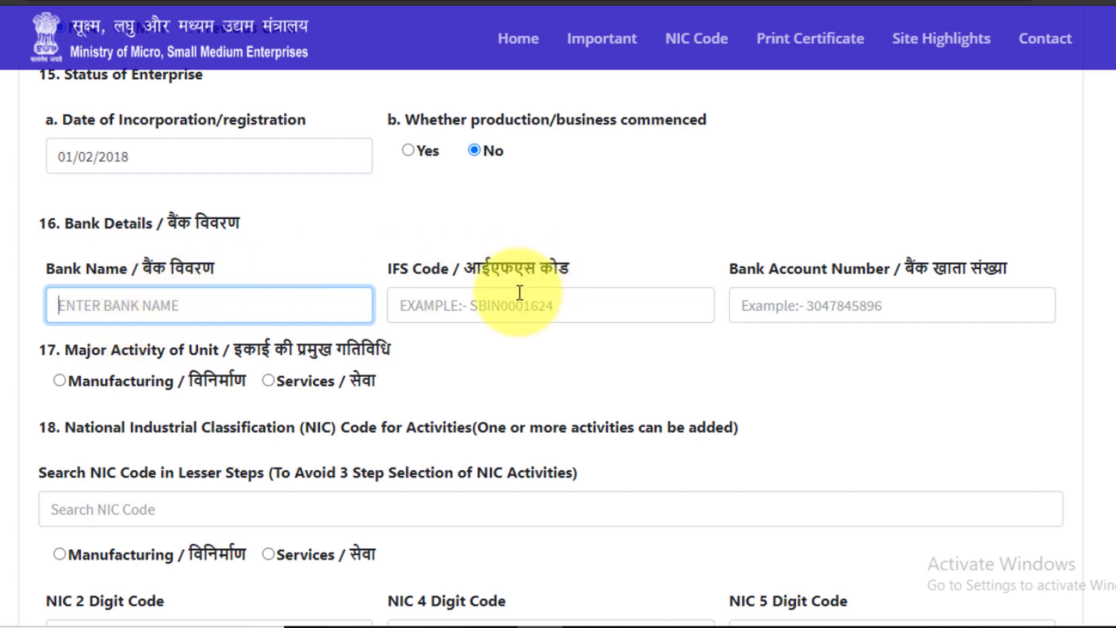
{"action": "left_click", "coordinate": [425, 299]}
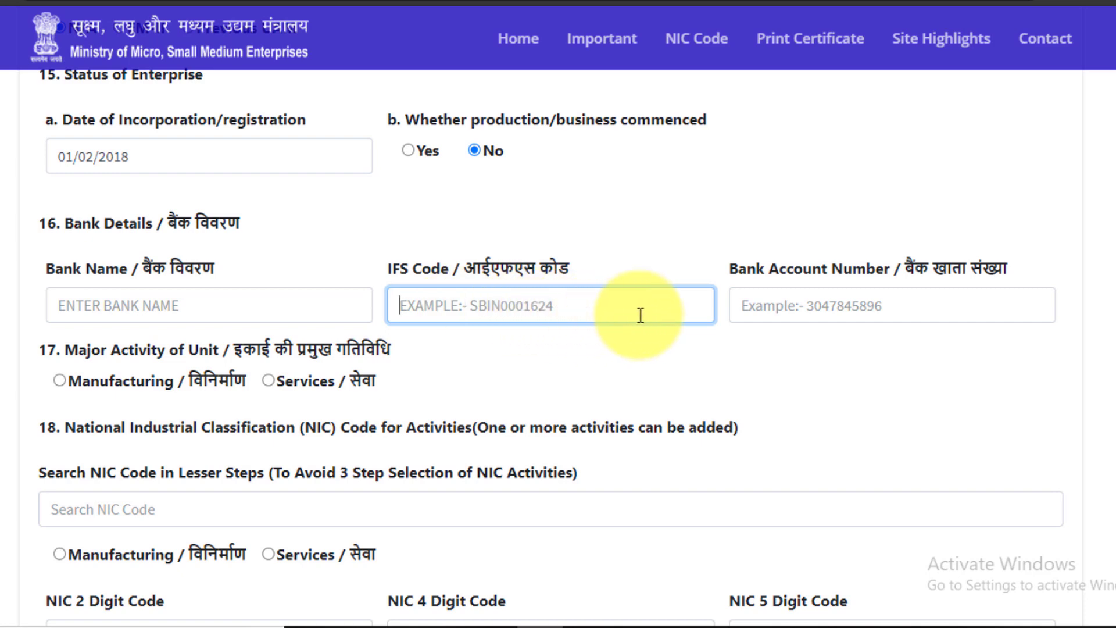
{"action": "left_click", "coordinate": [774, 304]}
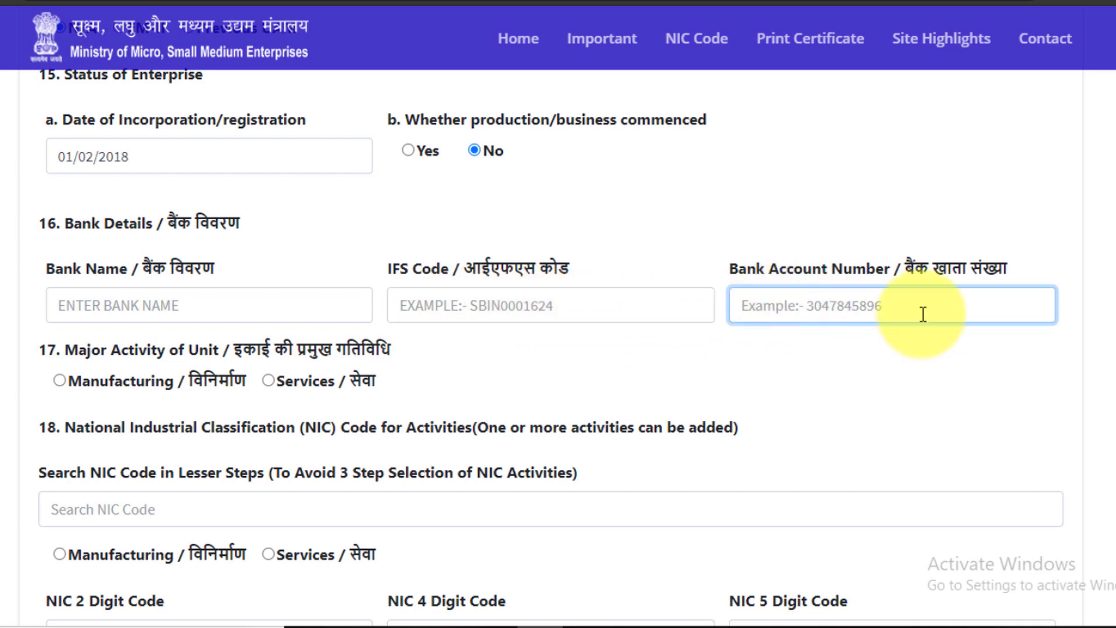
{"action": "scroll", "coordinate": [598, 306], "scroll_direction": "down", "scroll_amount": 2}
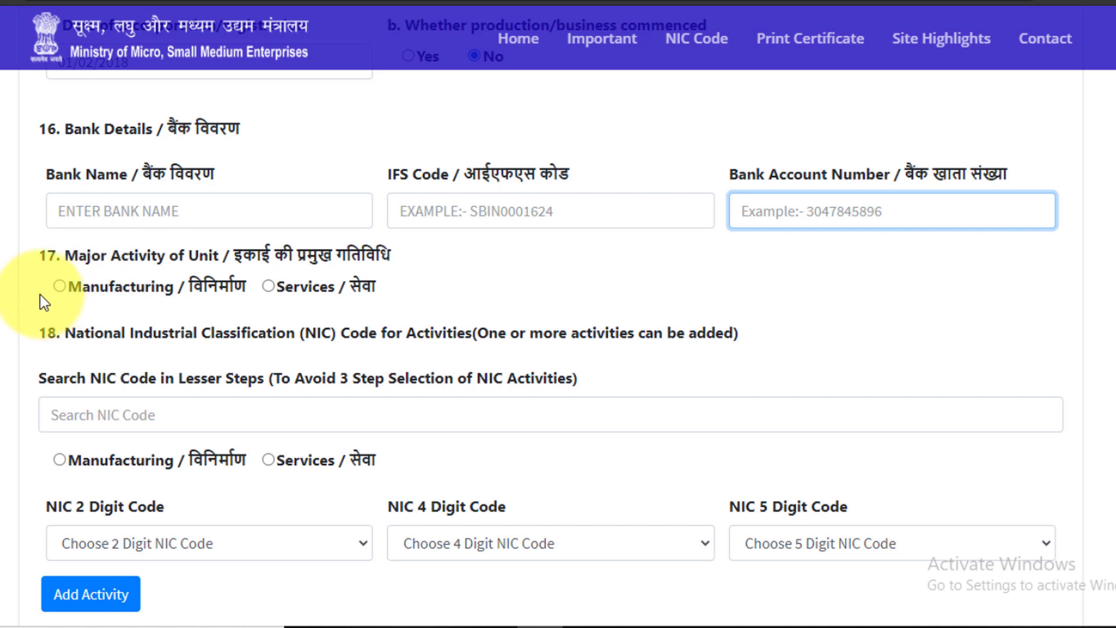
Choose Services as the major activity and search NIC codes with 'book' to reach code 6209.
{"action": "left_click", "coordinate": [268, 286]}
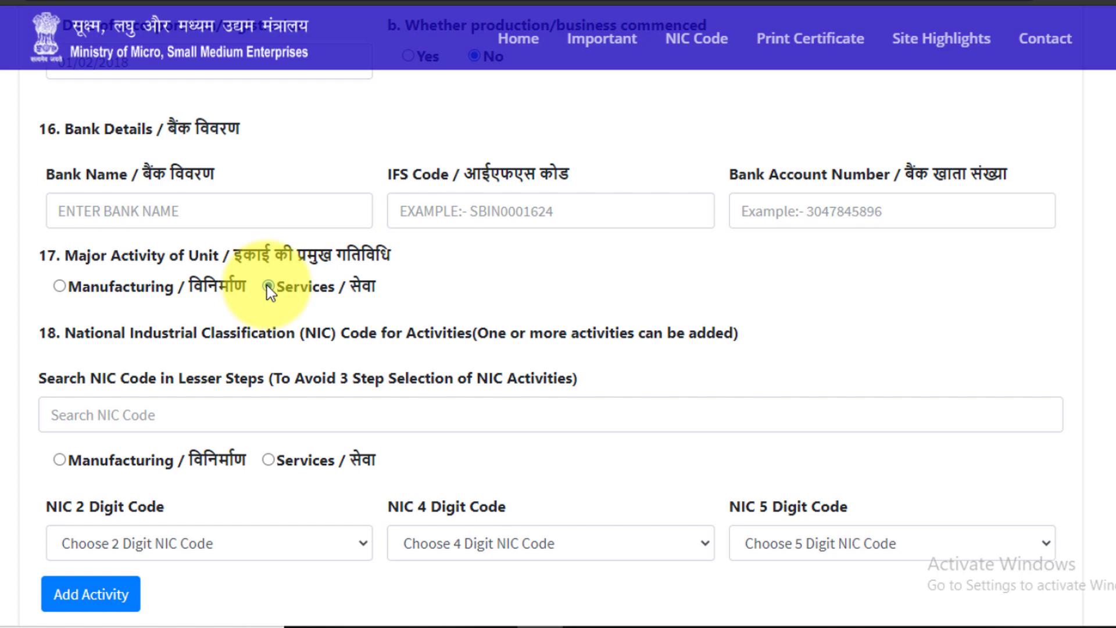
{"action": "scroll", "coordinate": [244, 288], "scroll_direction": "down", "scroll_amount": 2}
{"action": "scroll", "coordinate": [148, 313], "scroll_direction": "down", "scroll_amount": 2}
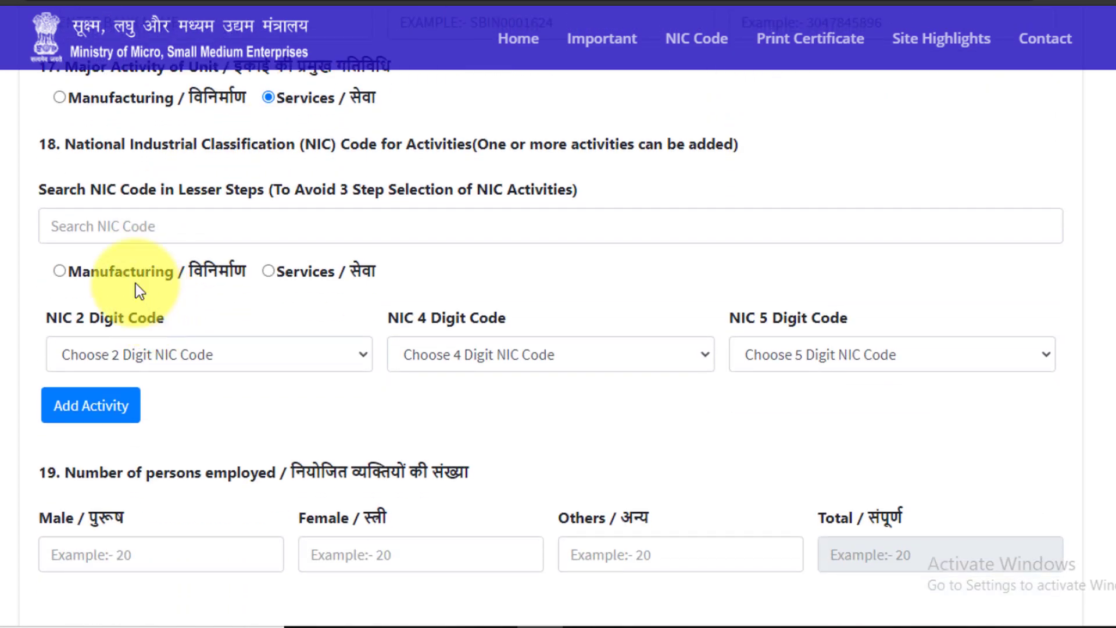
{"action": "left_click", "coordinate": [232, 228]}
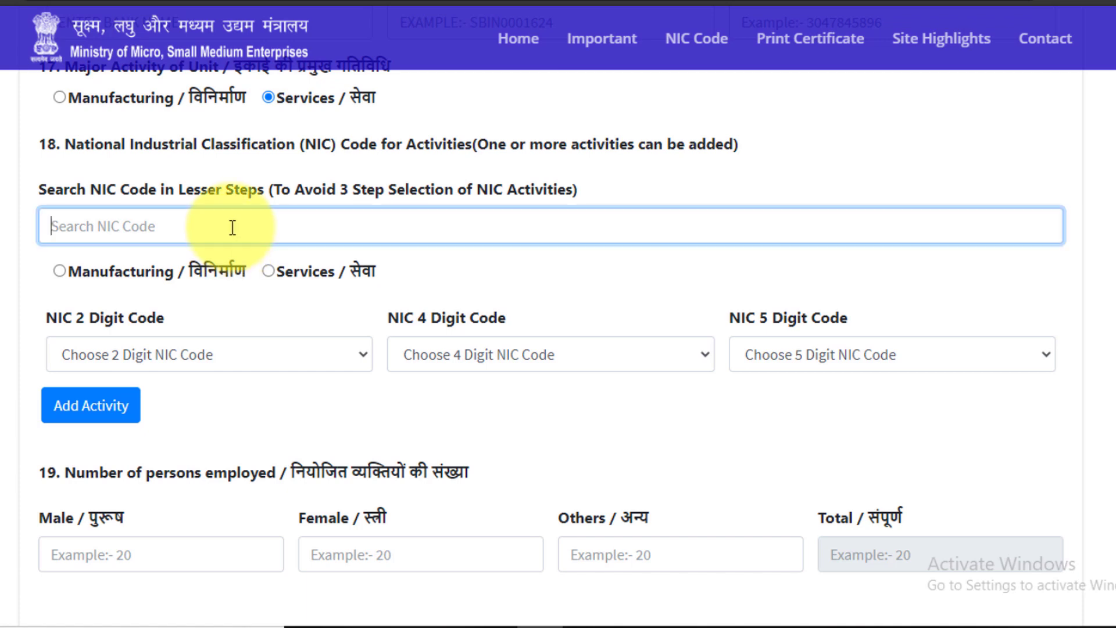
{"action": "type", "text": "book"}
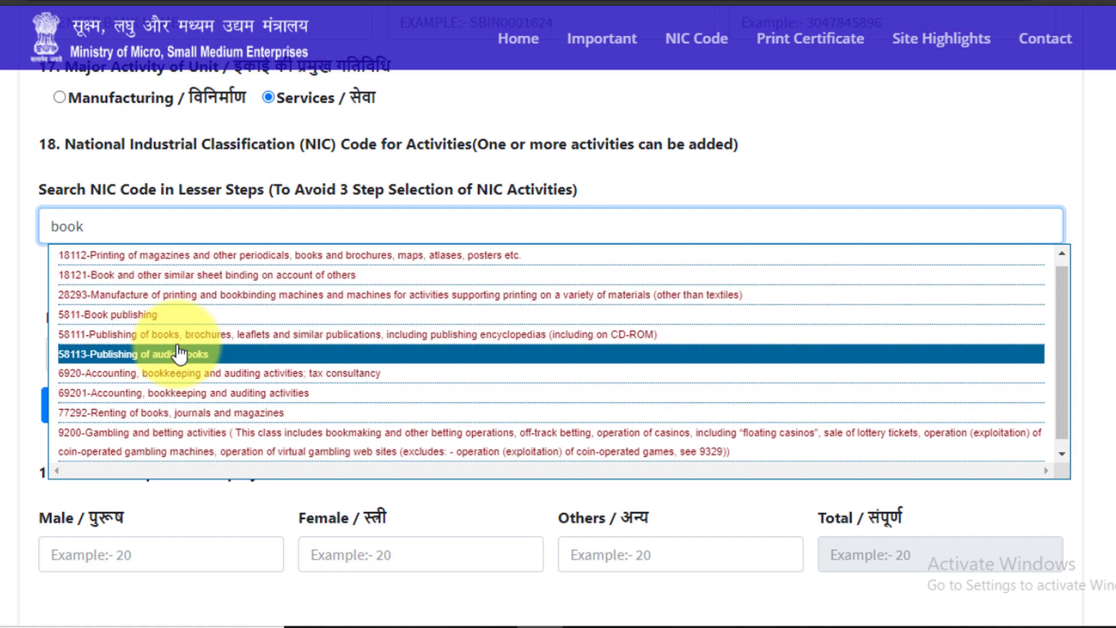
{"action": "scroll", "coordinate": [177, 279], "scroll_direction": "up", "scroll_amount": 1}
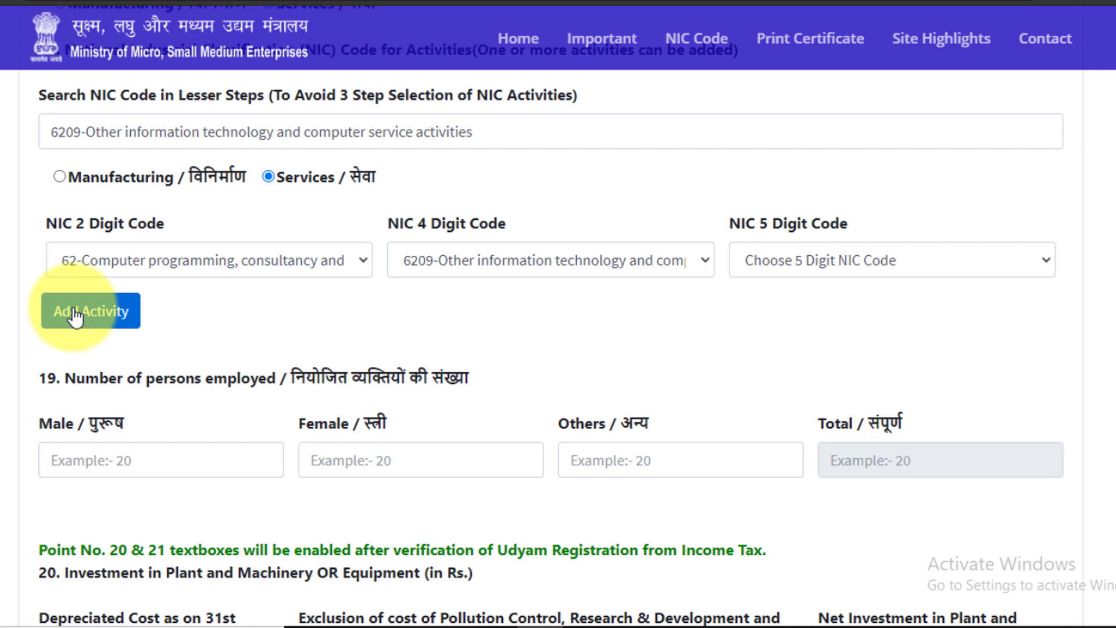
{"action": "scroll", "coordinate": [75, 317], "scroll_direction": "down", "scroll_amount": 3}
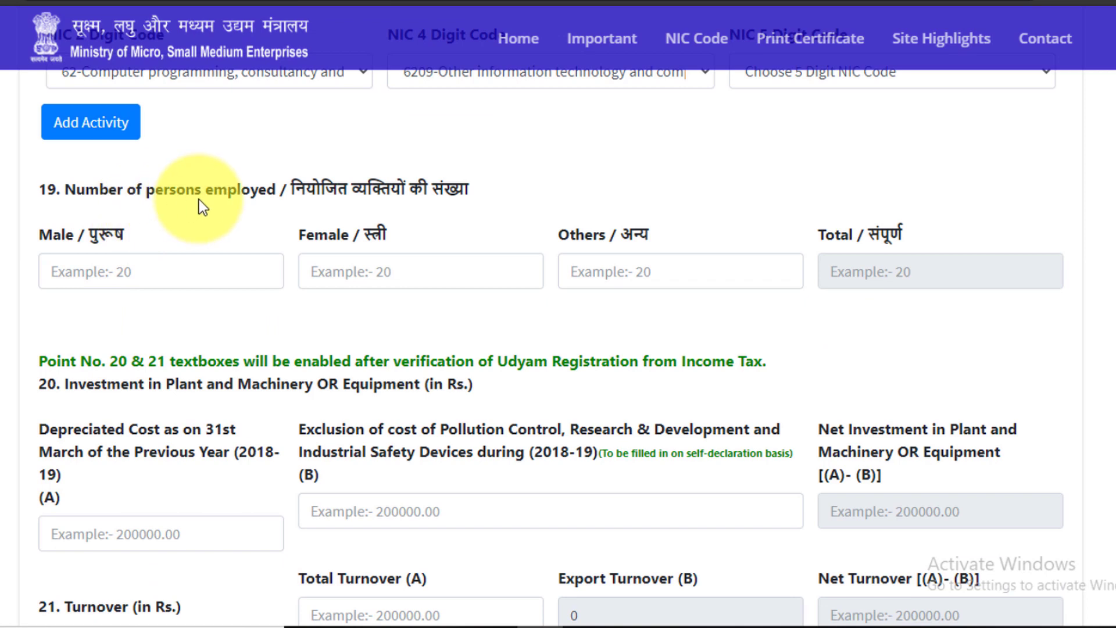
Fill in the male, female and other employee counts.
{"action": "left_click", "coordinate": [76, 272]}
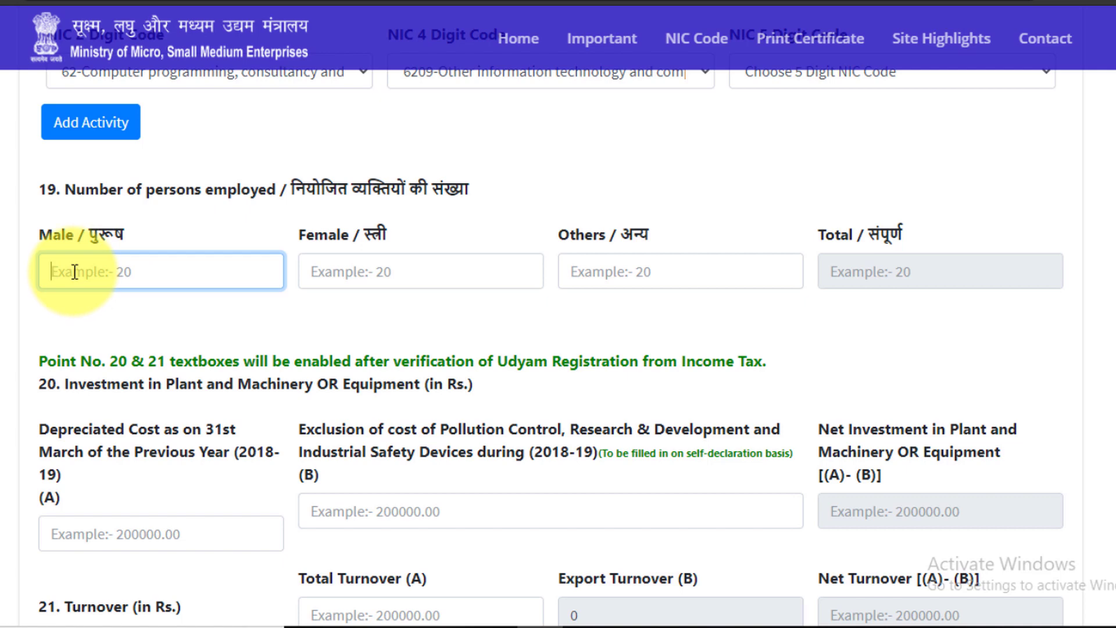
{"action": "left_click", "coordinate": [384, 269]}
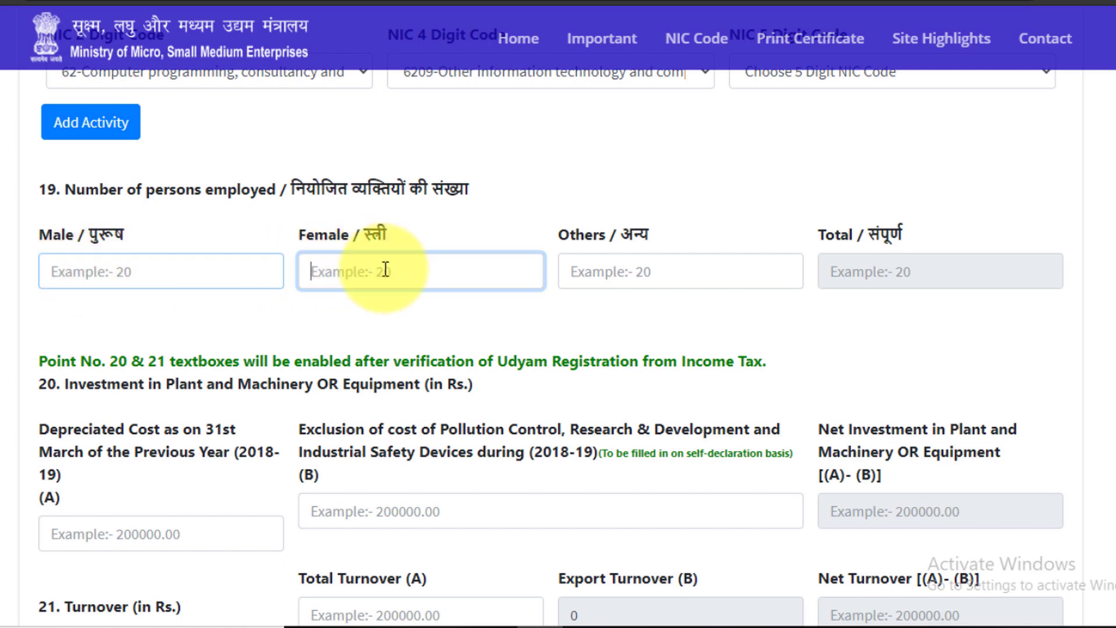
{"action": "left_click", "coordinate": [674, 269]}
{"action": "scroll", "coordinate": [372, 317], "scroll_direction": "down", "scroll_amount": 2}
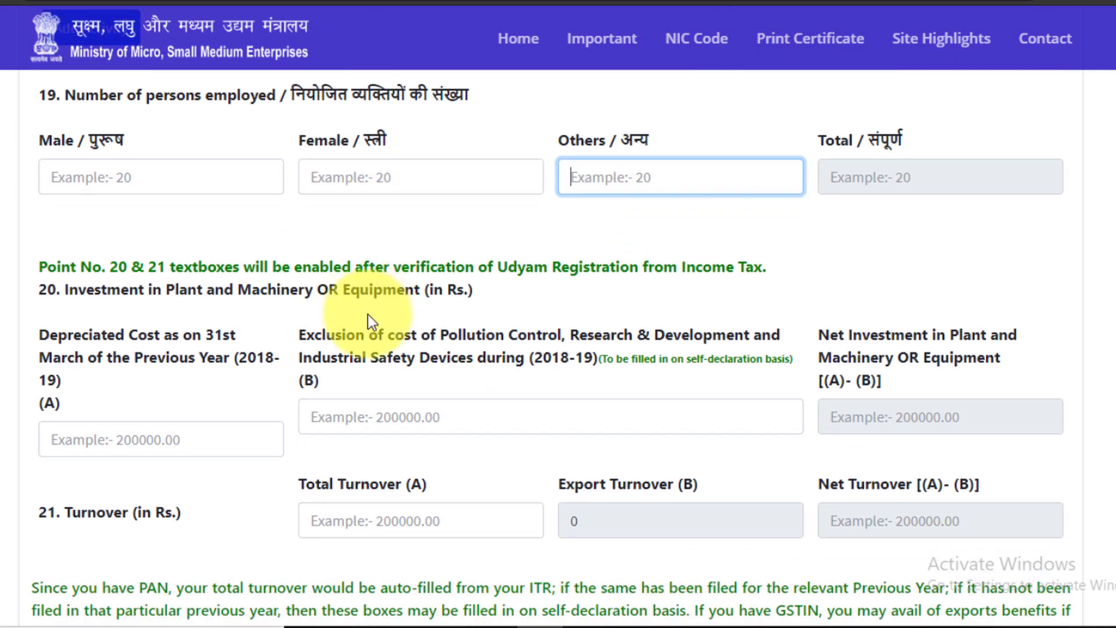
{"action": "scroll", "coordinate": [367, 315], "scroll_direction": "down", "scroll_amount": 2}
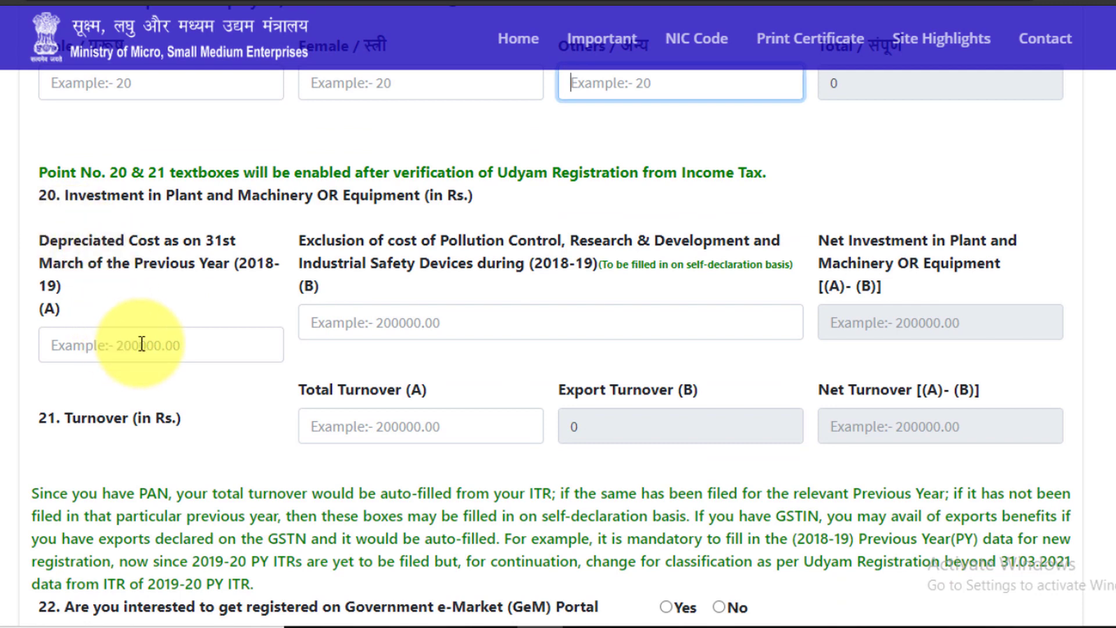
{"action": "scroll", "coordinate": [141, 343], "scroll_direction": "down", "scroll_amount": 2}
Enter depreciated cost 100000, pollution-control exclusion 5000 and total turnover 250000.
{"action": "left_click", "coordinate": [132, 241]}
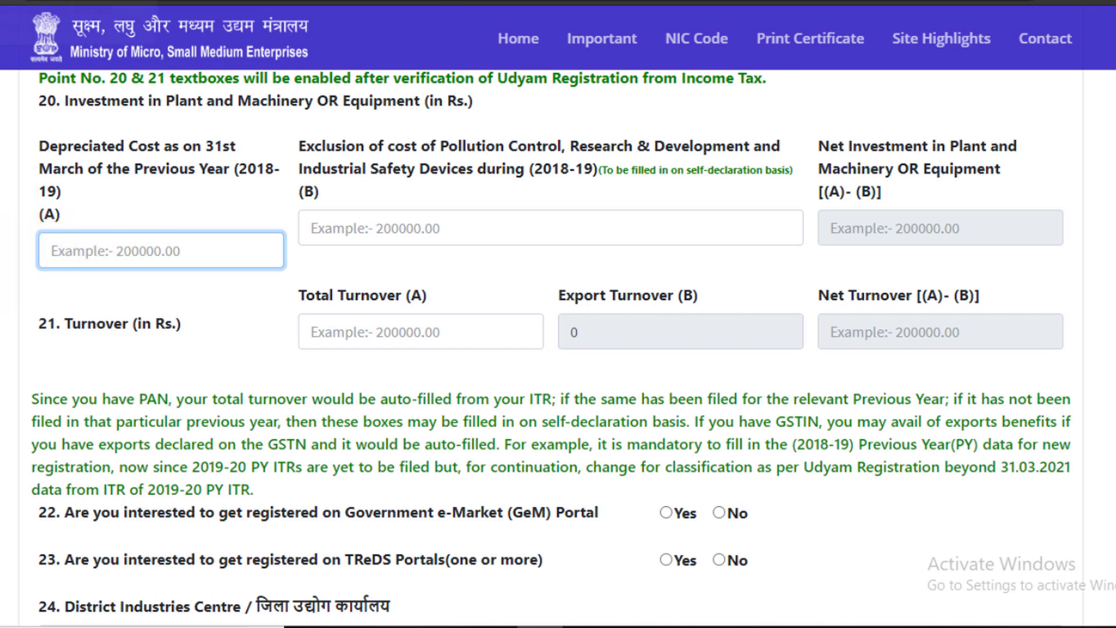
{"action": "type", "text": "100000"}
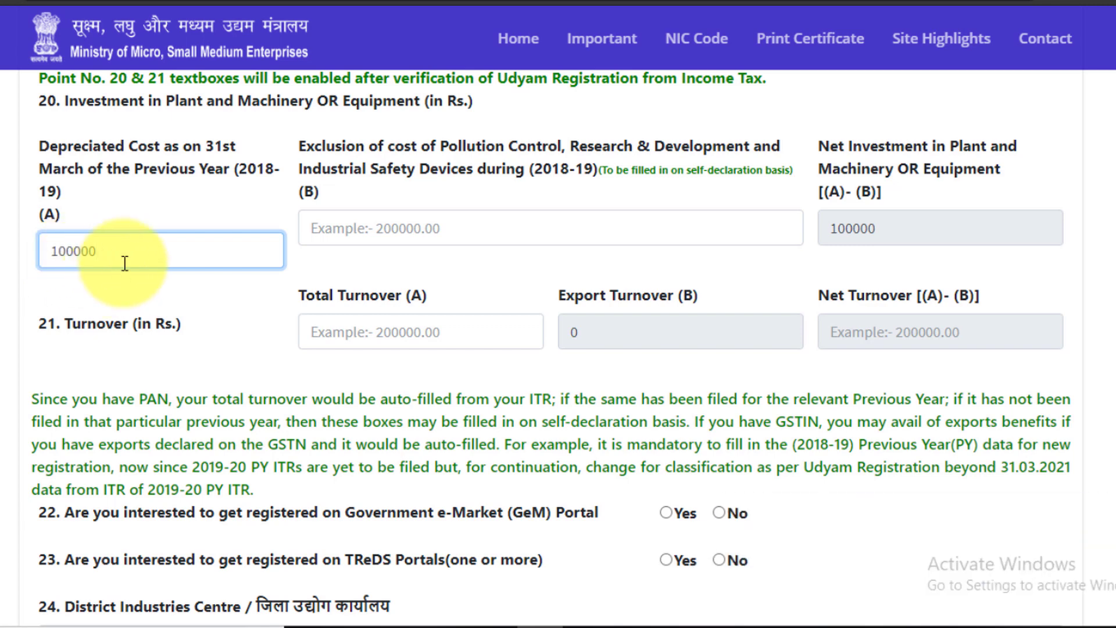
{"action": "left_click", "coordinate": [399, 227]}
{"action": "type", "text": "5000"}
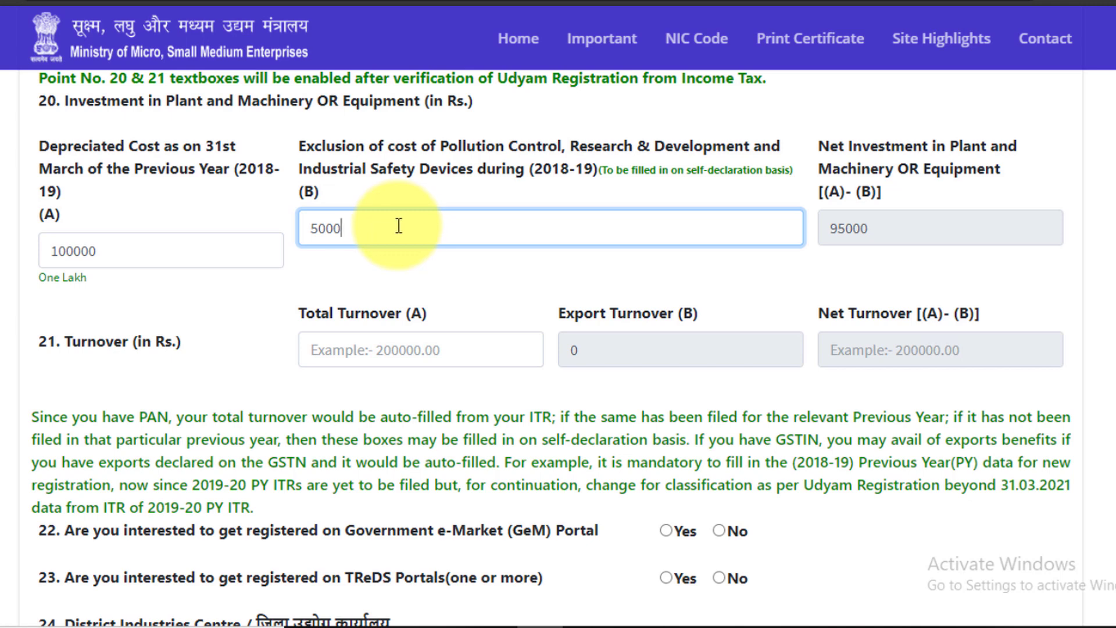
{"action": "left_click", "coordinate": [484, 275]}
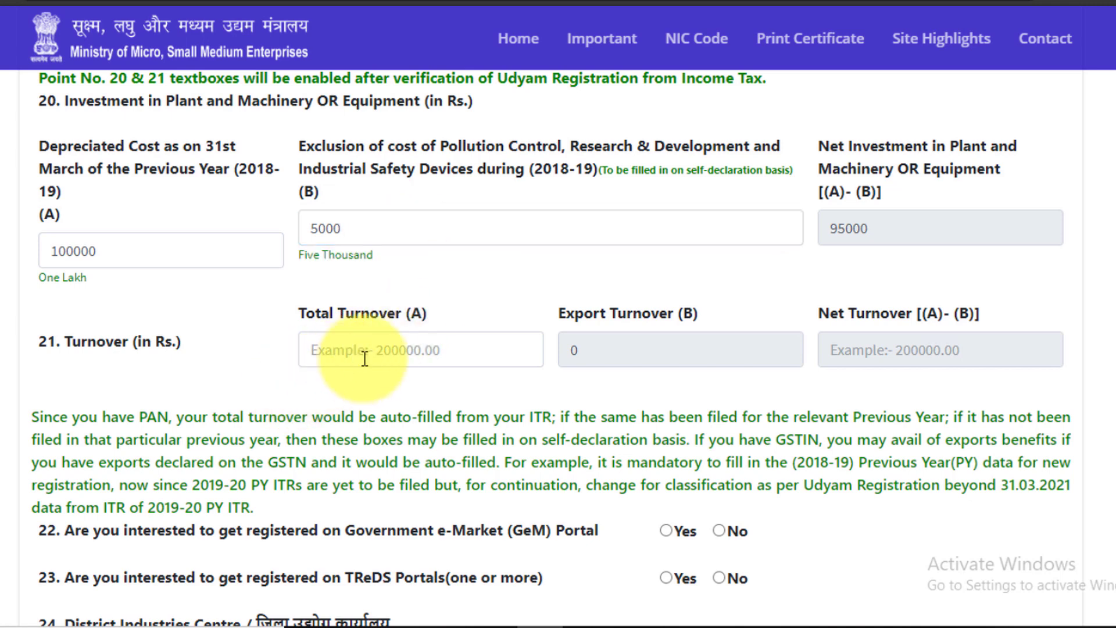
{"action": "left_click", "coordinate": [327, 354]}
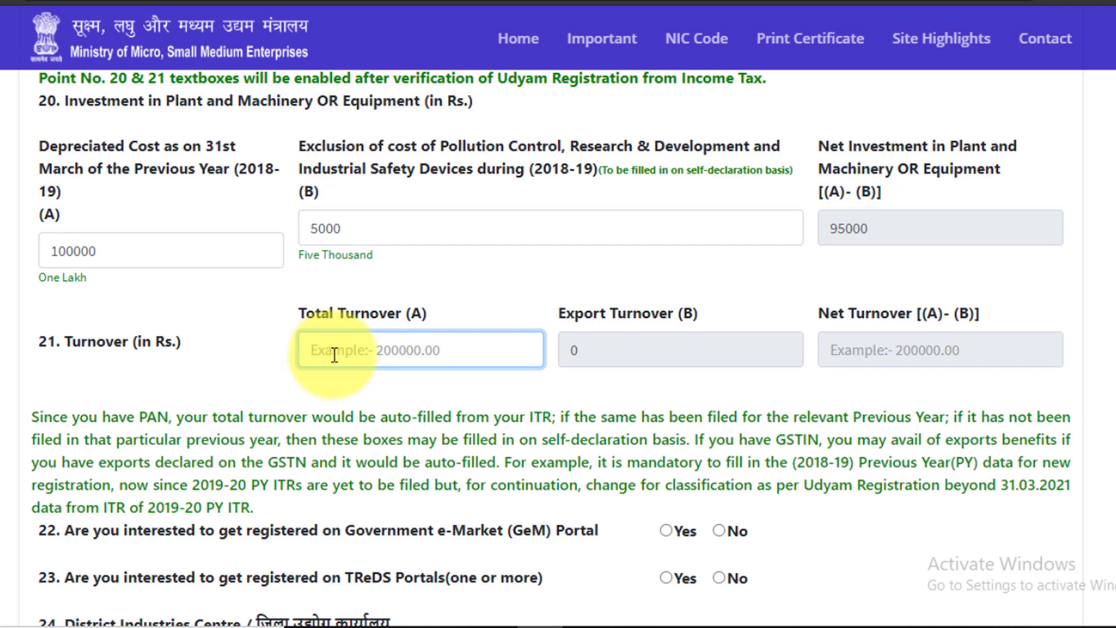
{"action": "type", "text": "250000"}
{"action": "scroll", "coordinate": [529, 280], "scroll_direction": "down", "scroll_amount": 4}
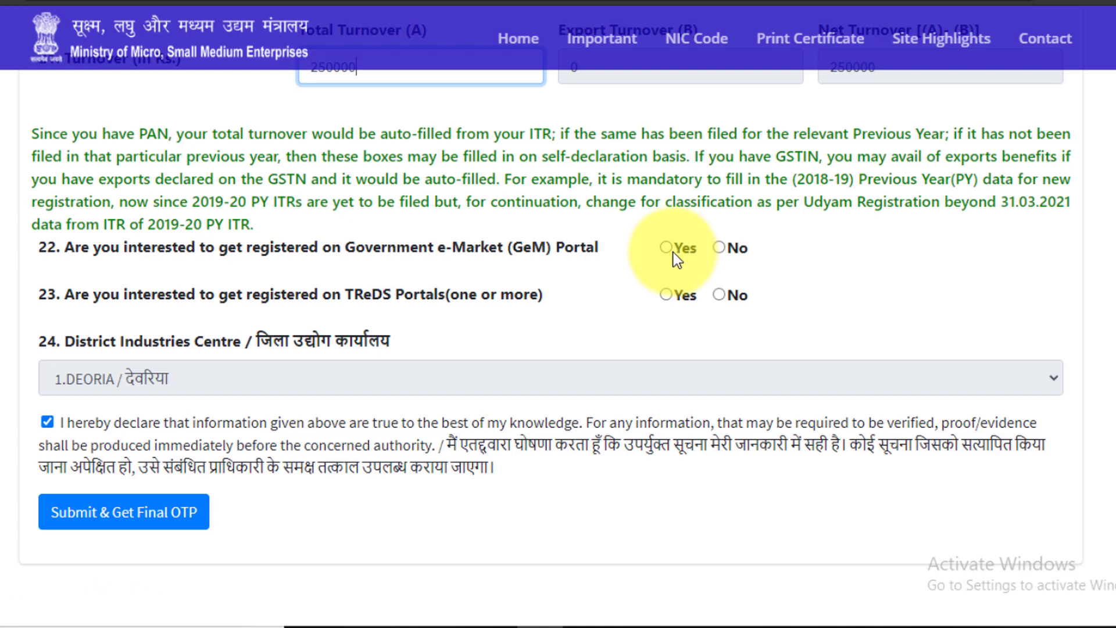
Answer No to the GeM and TReDS portal registration questions.
{"action": "left_click", "coordinate": [722, 249]}
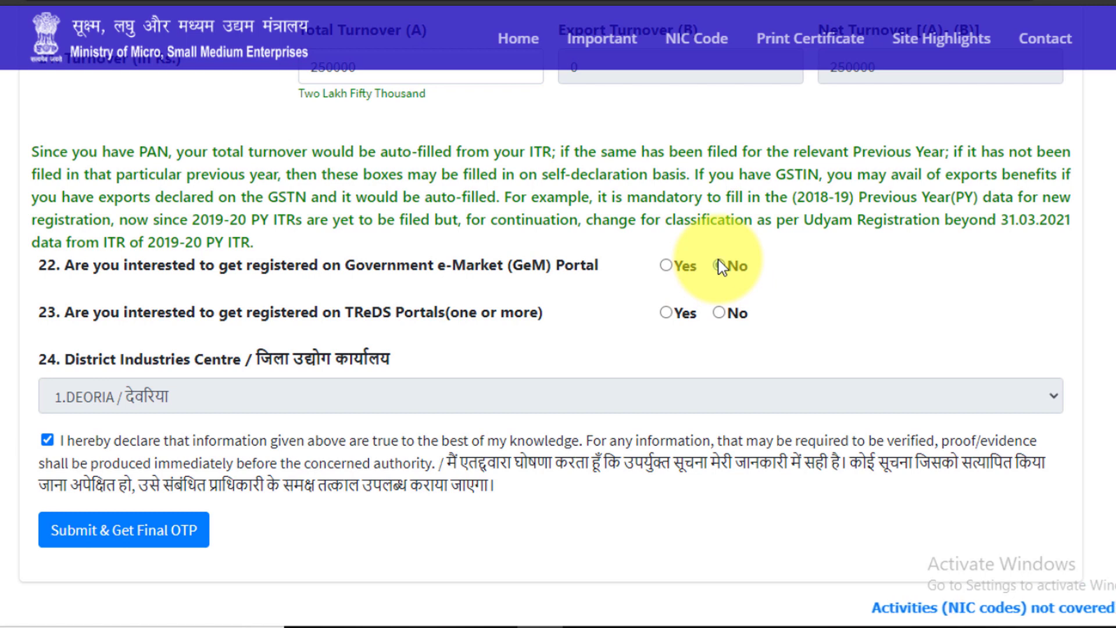
{"action": "left_click", "coordinate": [719, 263]}
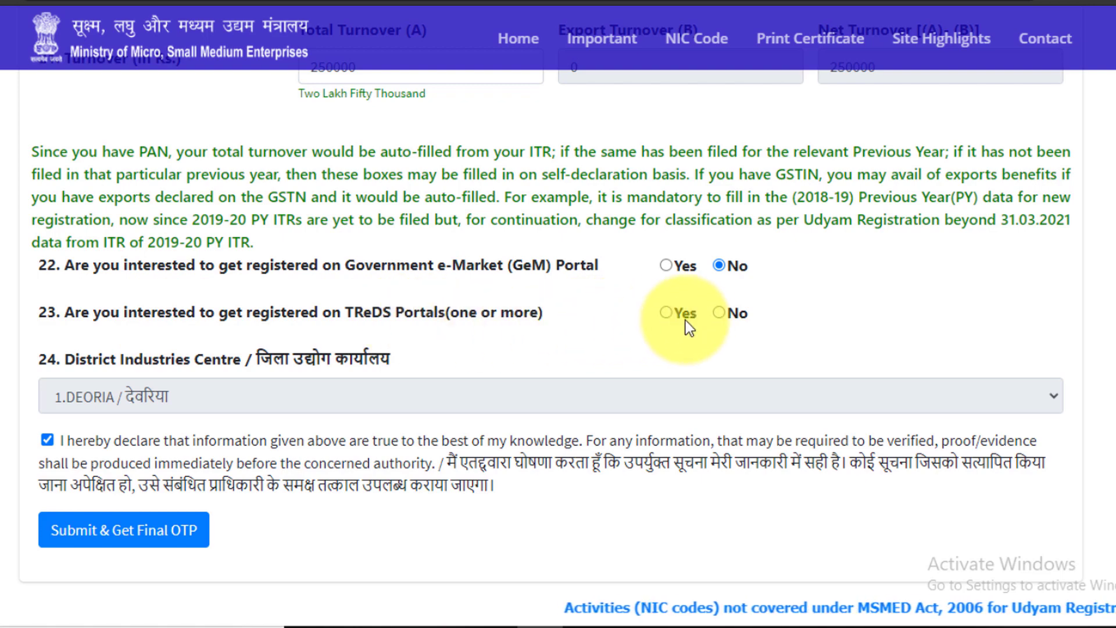
{"action": "left_click", "coordinate": [719, 312]}
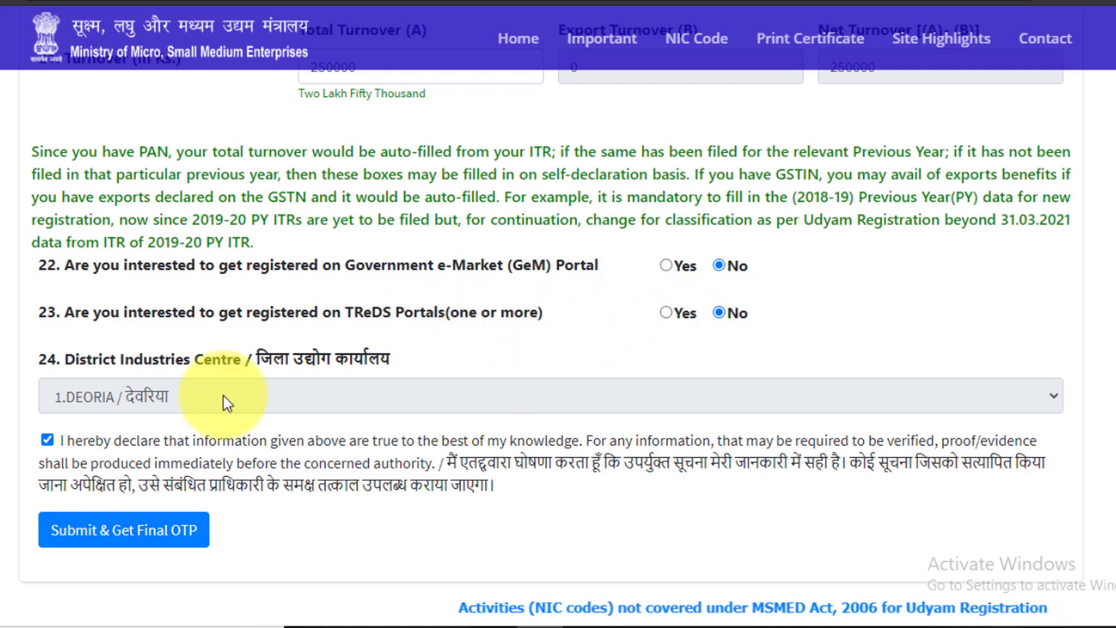
Submit the completed form to request the final OTP.
{"action": "scroll", "coordinate": [190, 372], "scroll_direction": "down", "scroll_amount": 2}
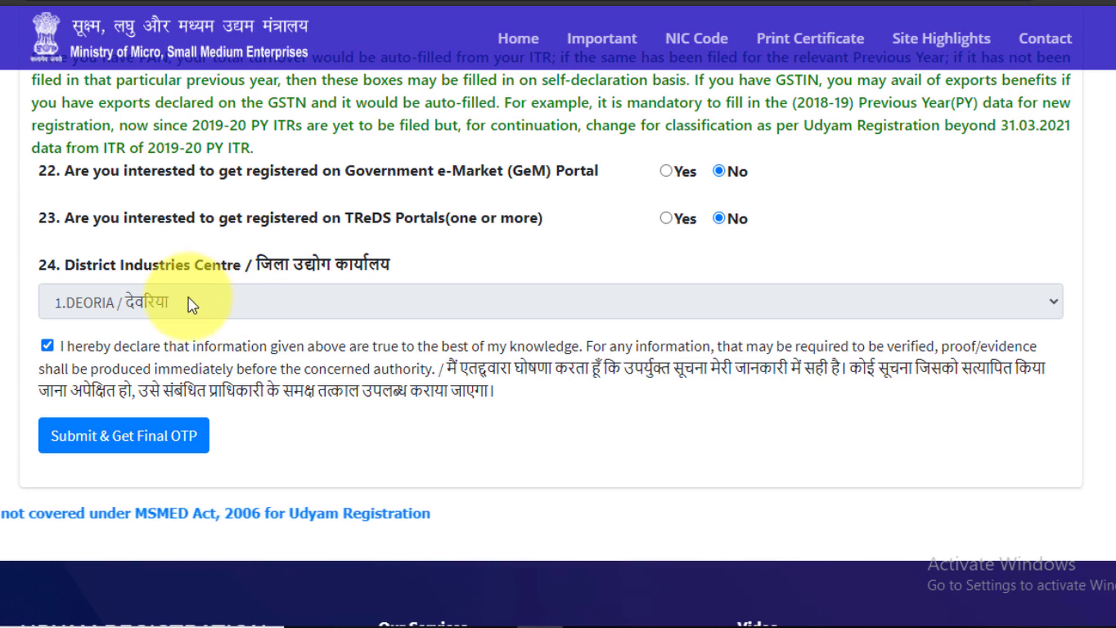
{"action": "scroll", "coordinate": [314, 322], "scroll_direction": "up", "scroll_amount": 3}
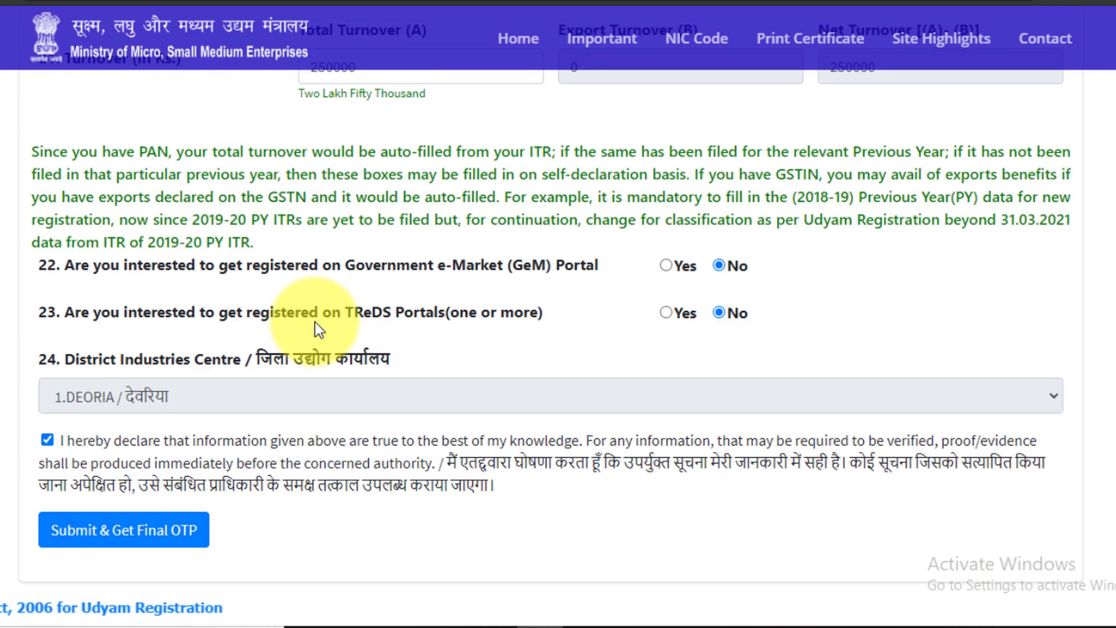
{"action": "scroll", "coordinate": [315, 323], "scroll_direction": "down", "scroll_amount": 3}
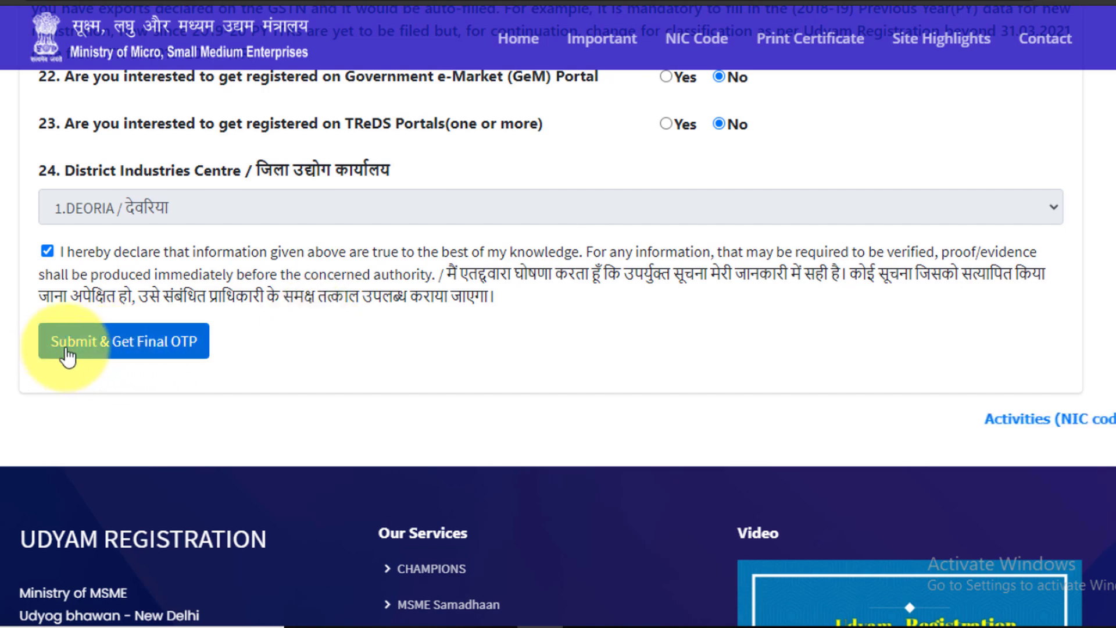
{"action": "left_click", "coordinate": [134, 349]}
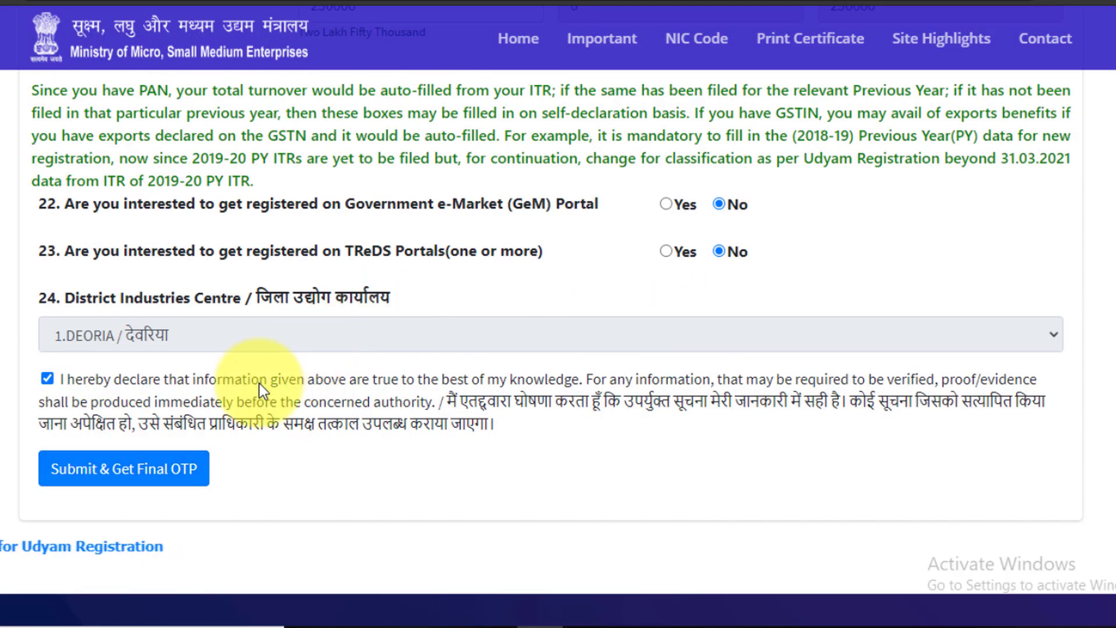
{"action": "left_click", "coordinate": [83, 472]}
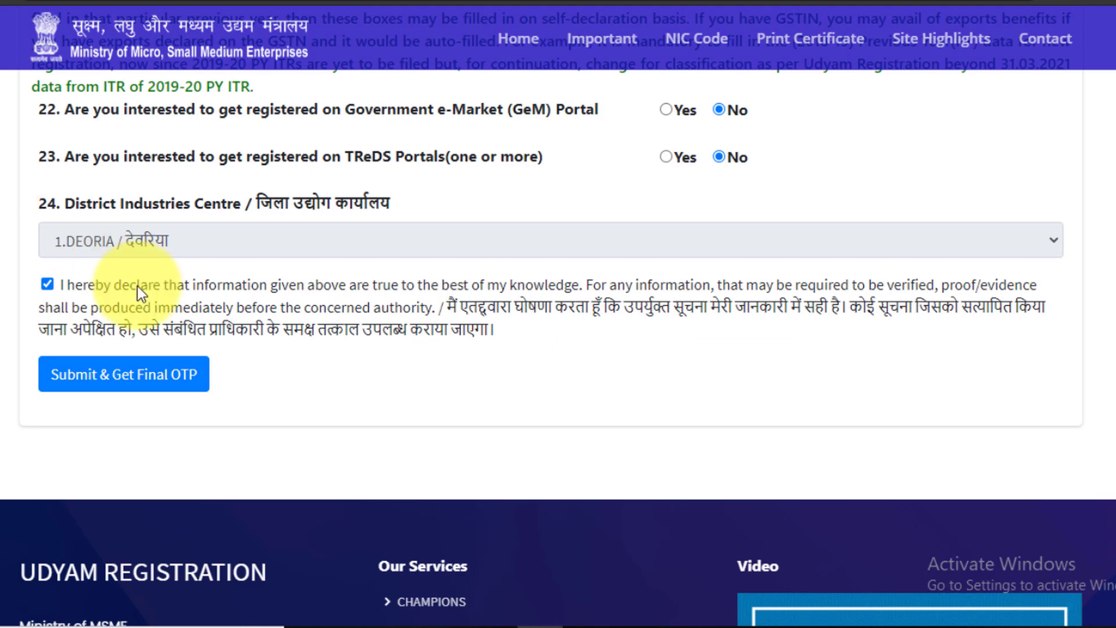
Request the final OTP and confirm that the entered registration details are correct.
{"action": "left_click", "coordinate": [116, 379]}
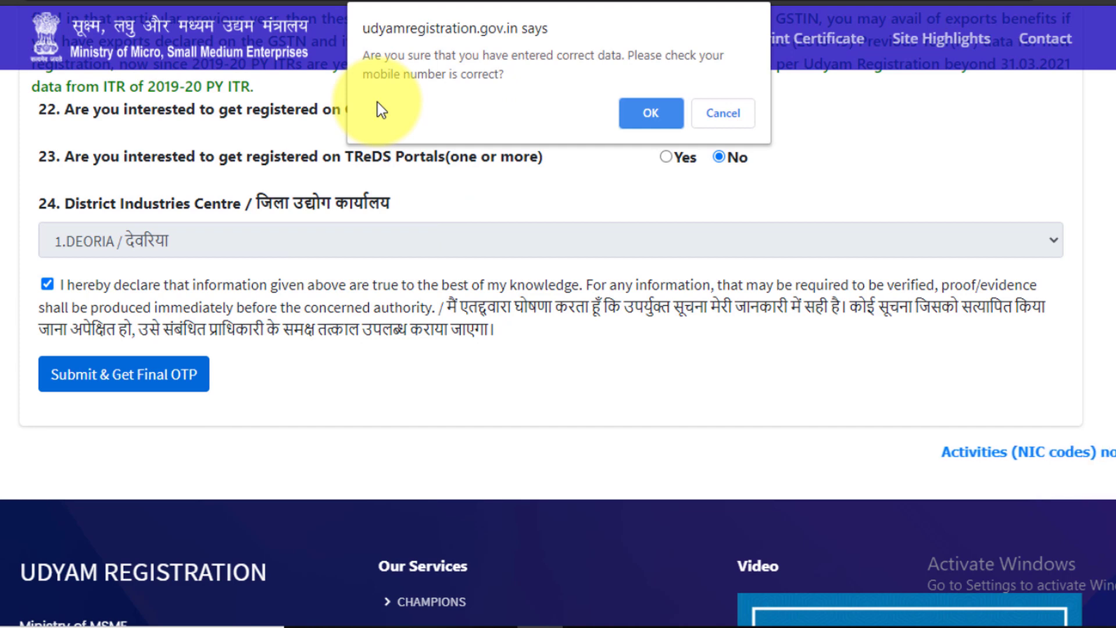
{"action": "left_click", "coordinate": [643, 113]}
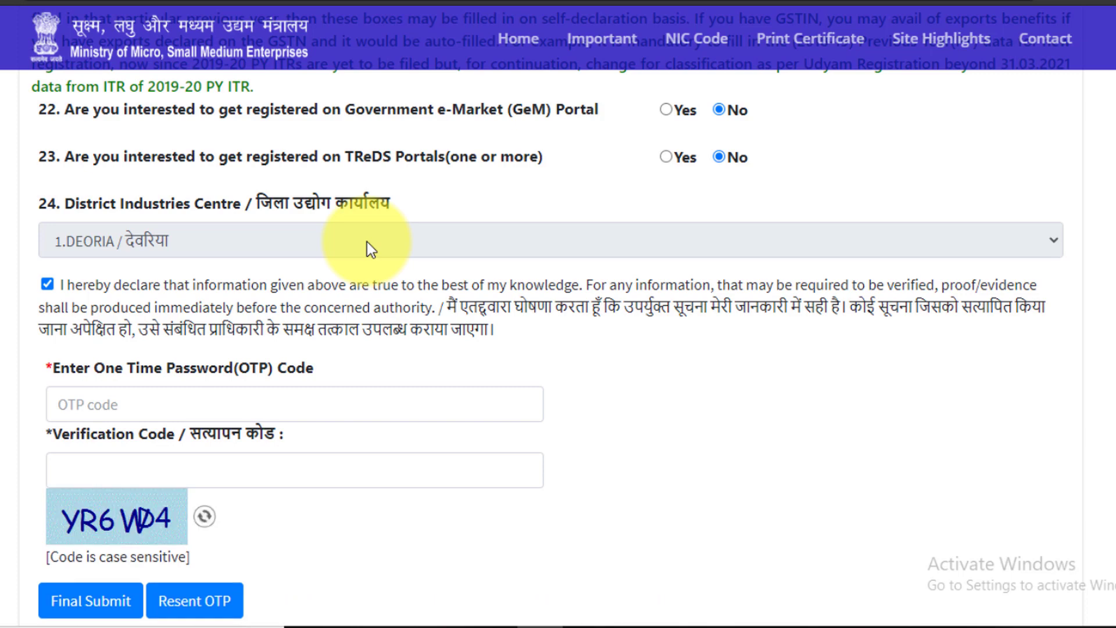
{"action": "scroll", "coordinate": [271, 341], "scroll_direction": "down", "scroll_amount": 3}
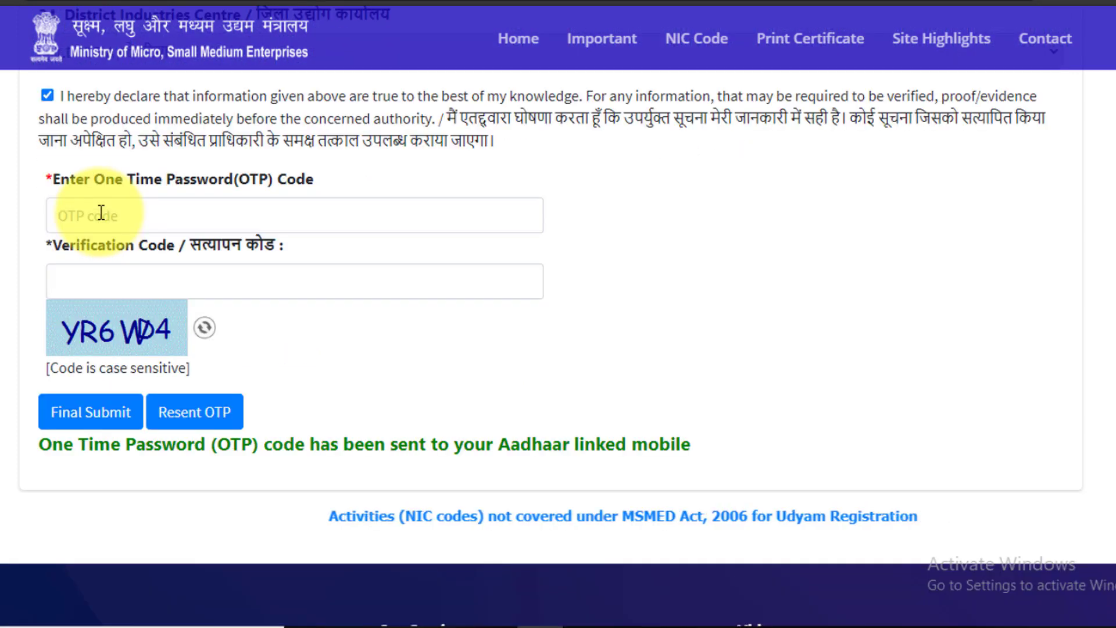
Enter the mobile OTP and captcha code and try Final Submit; it is rejected as an incorrect code.
{"action": "left_click", "coordinate": [101, 213]}
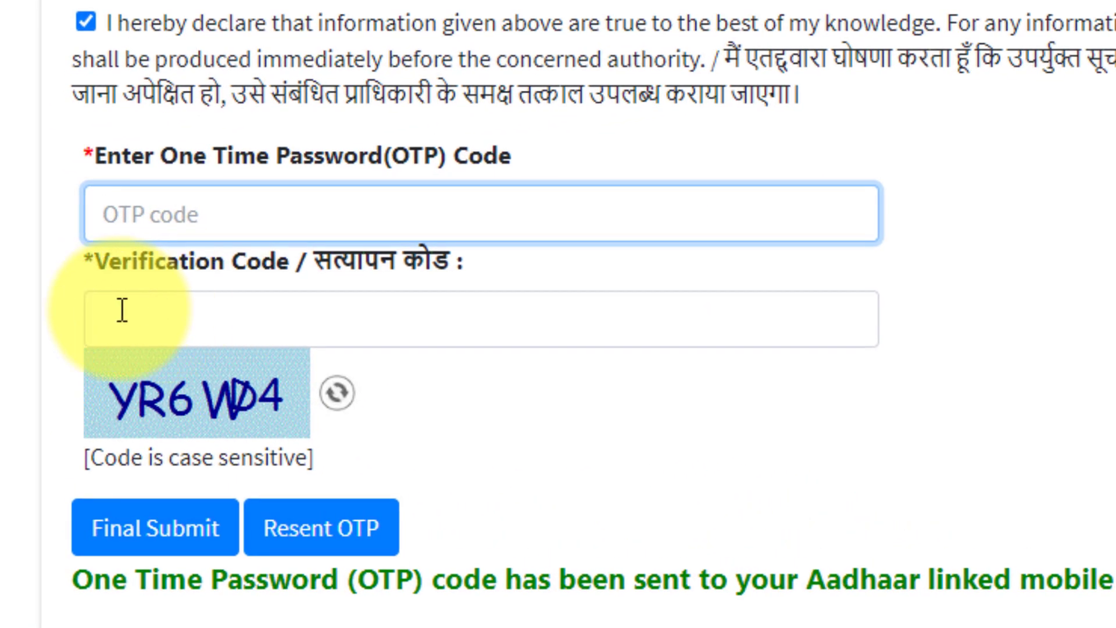
{"action": "left_click", "coordinate": [135, 305]}
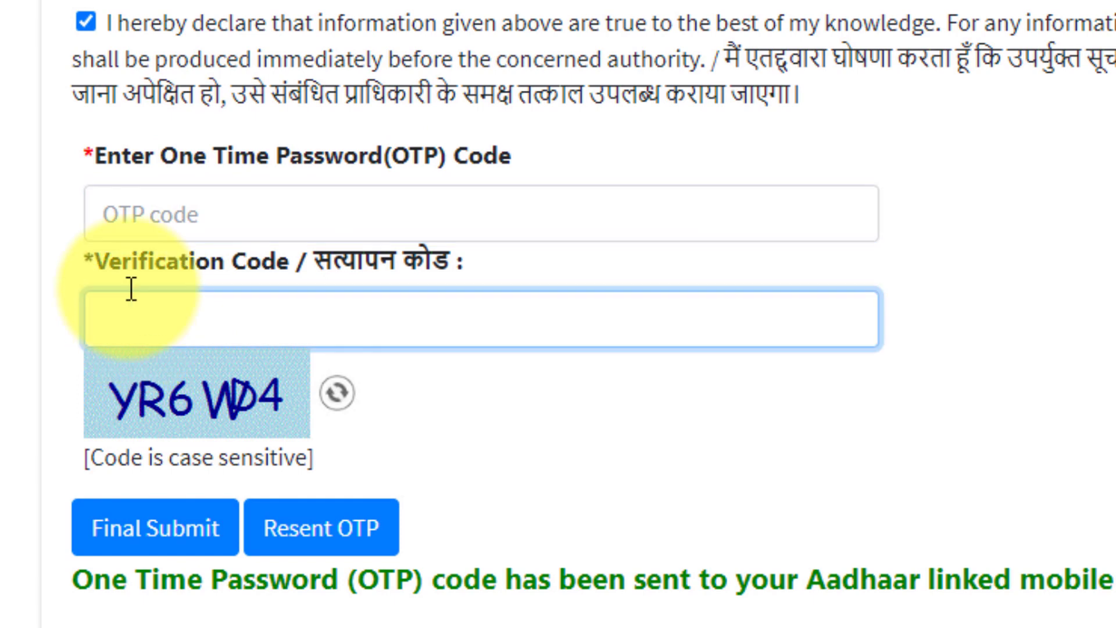
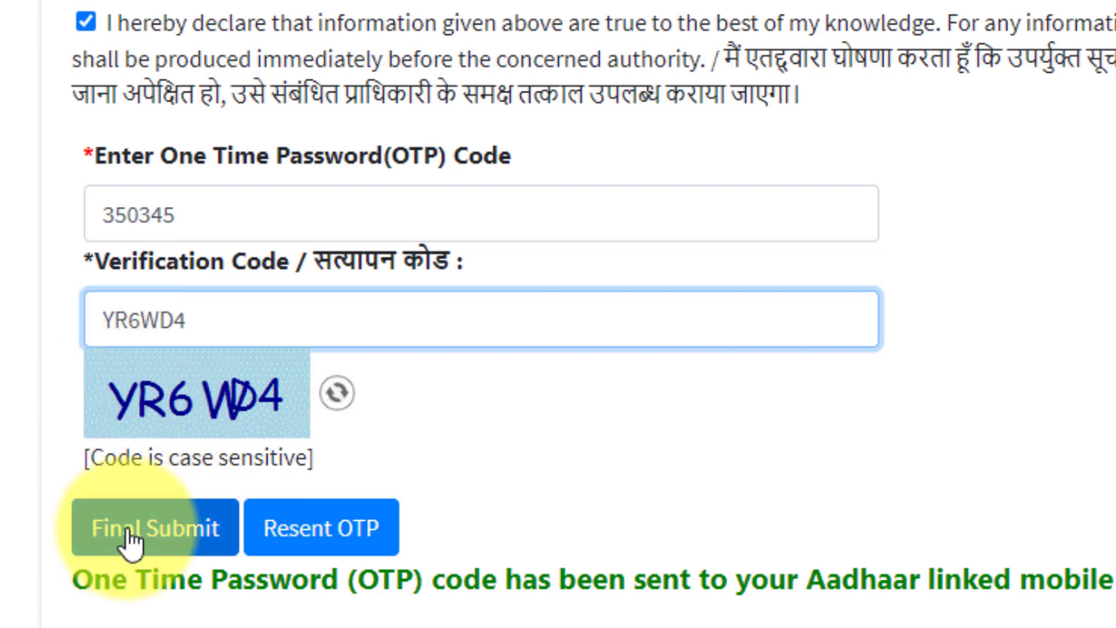
{"action": "left_click", "coordinate": [131, 543]}
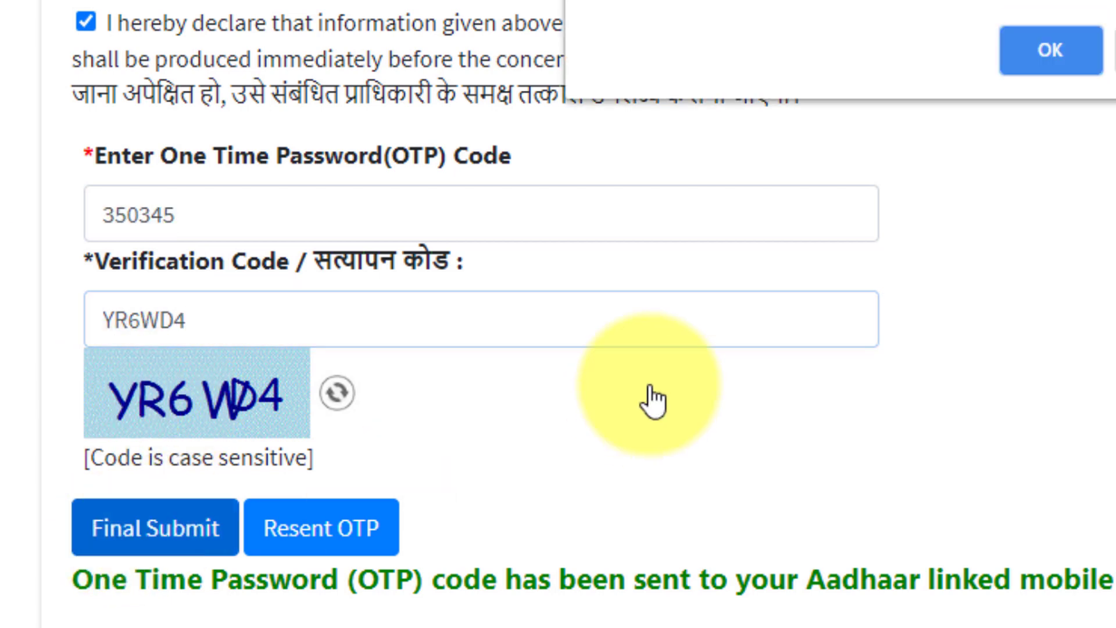
{"action": "left_click", "coordinate": [1050, 49]}
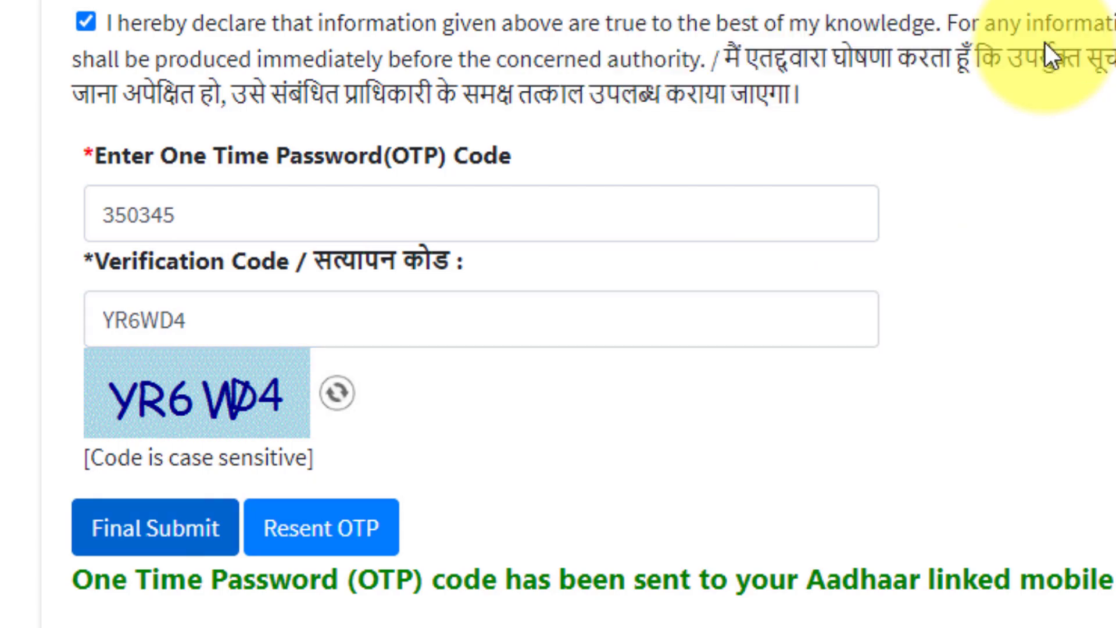
{"action": "scroll", "coordinate": [324, 165], "scroll_direction": "down", "scroll_amount": 1}
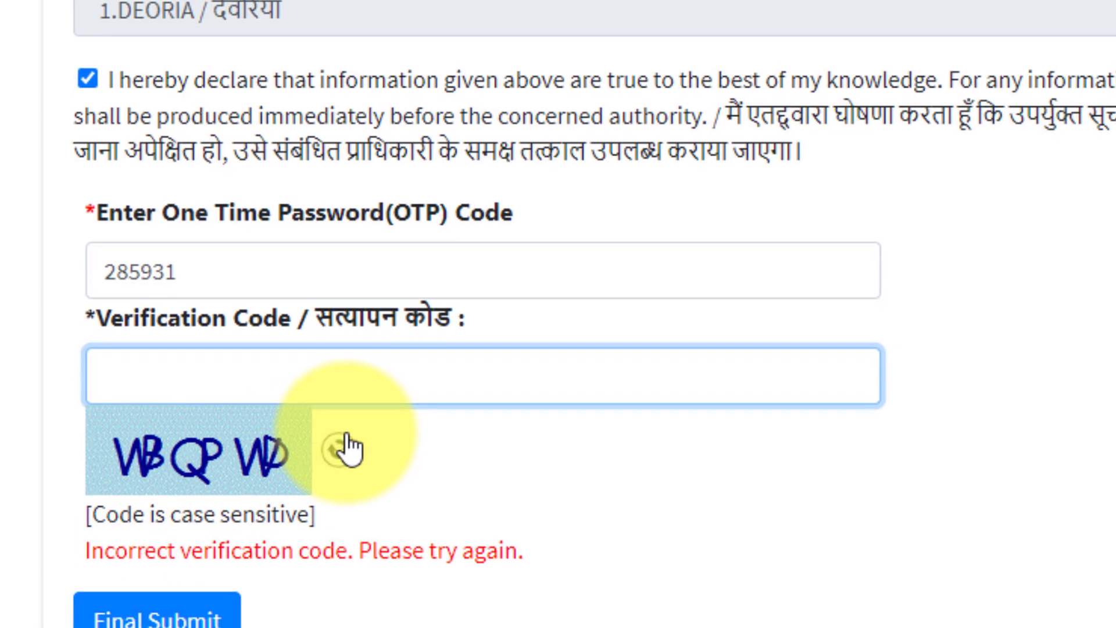
Refresh the captcha image, then switch to the Print Udyam Registration Certificate page.
{"action": "left_click", "coordinate": [340, 467]}
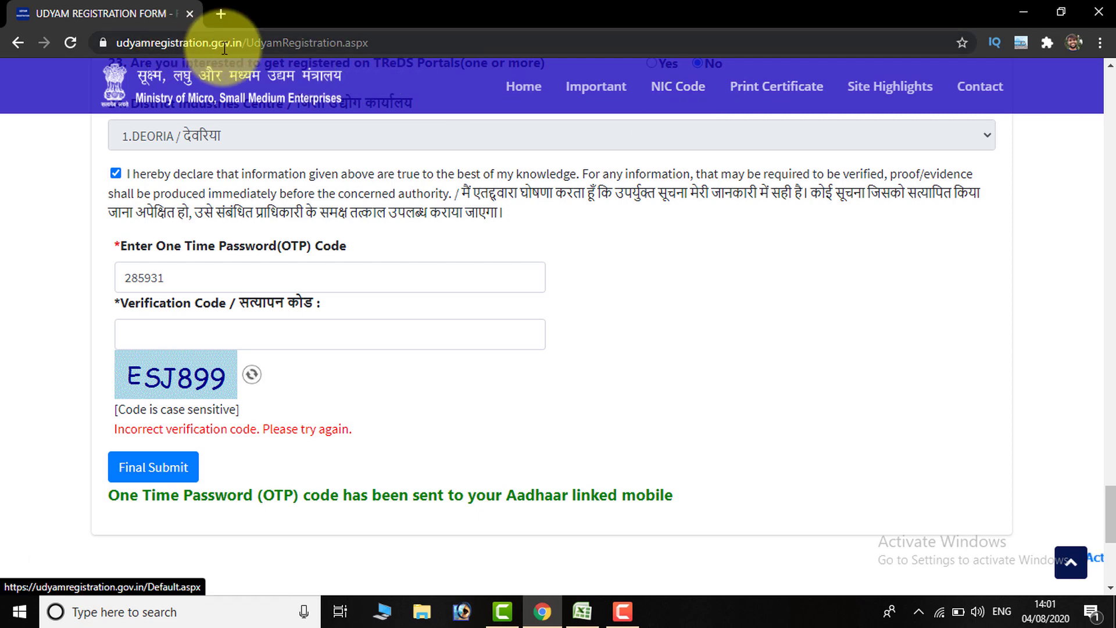
{"action": "left_click", "coordinate": [782, 95]}
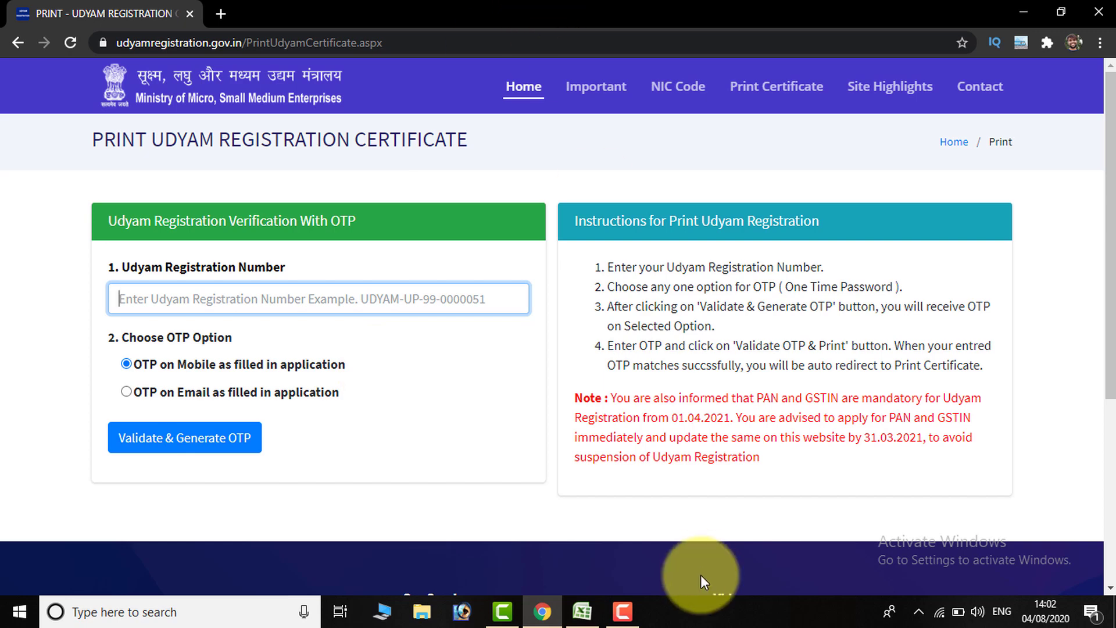
{"action": "left_click", "coordinate": [618, 613]}
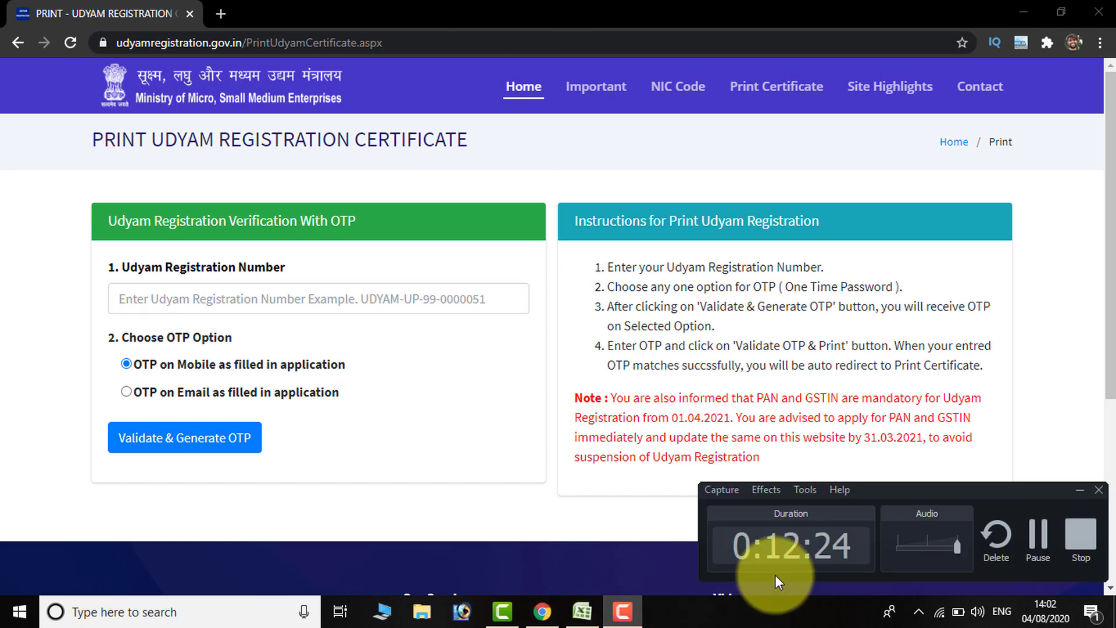